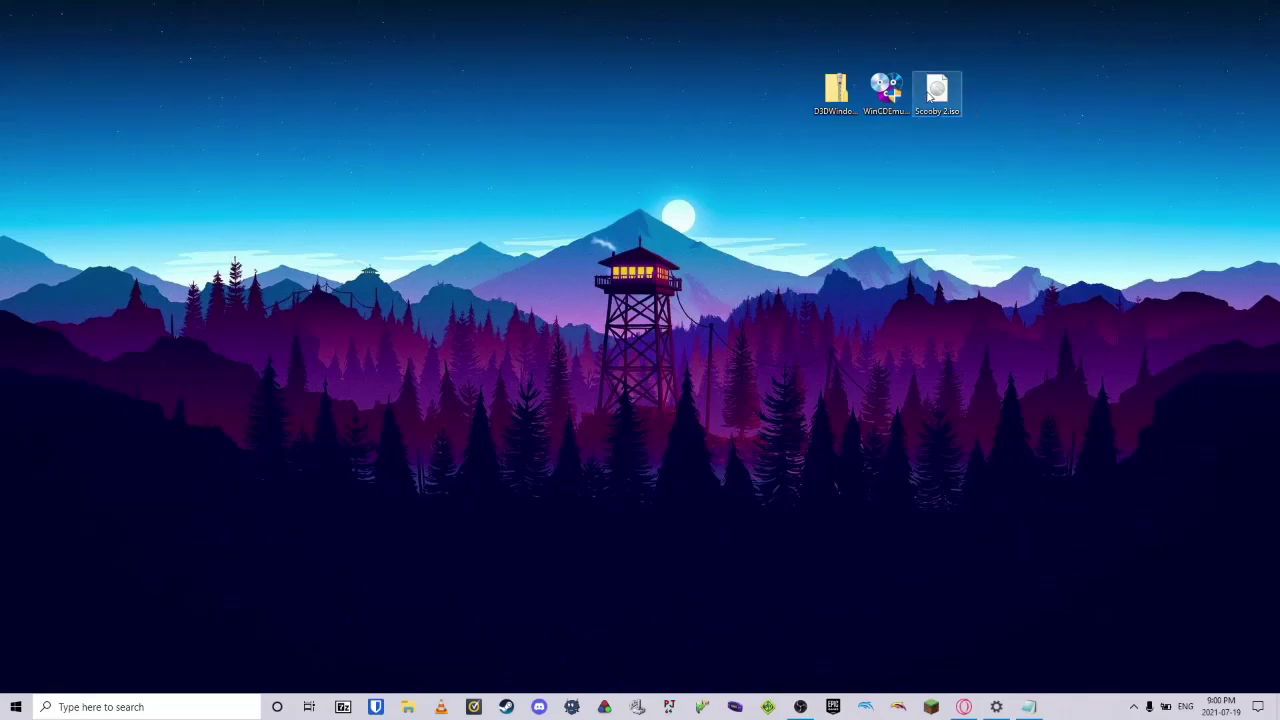
Step: Open the Scooby 2.iso context menu on the desktop, then dismiss it without choosing anything
right_click(932, 95)
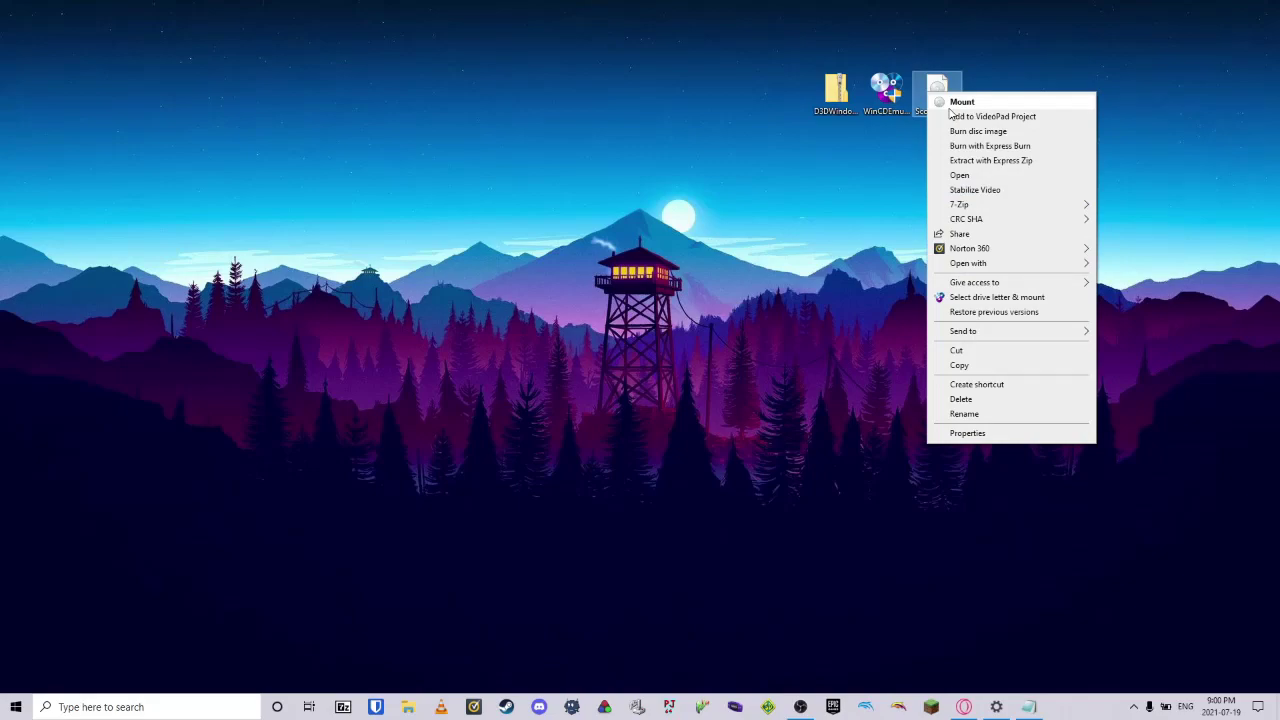
click(1037, 67)
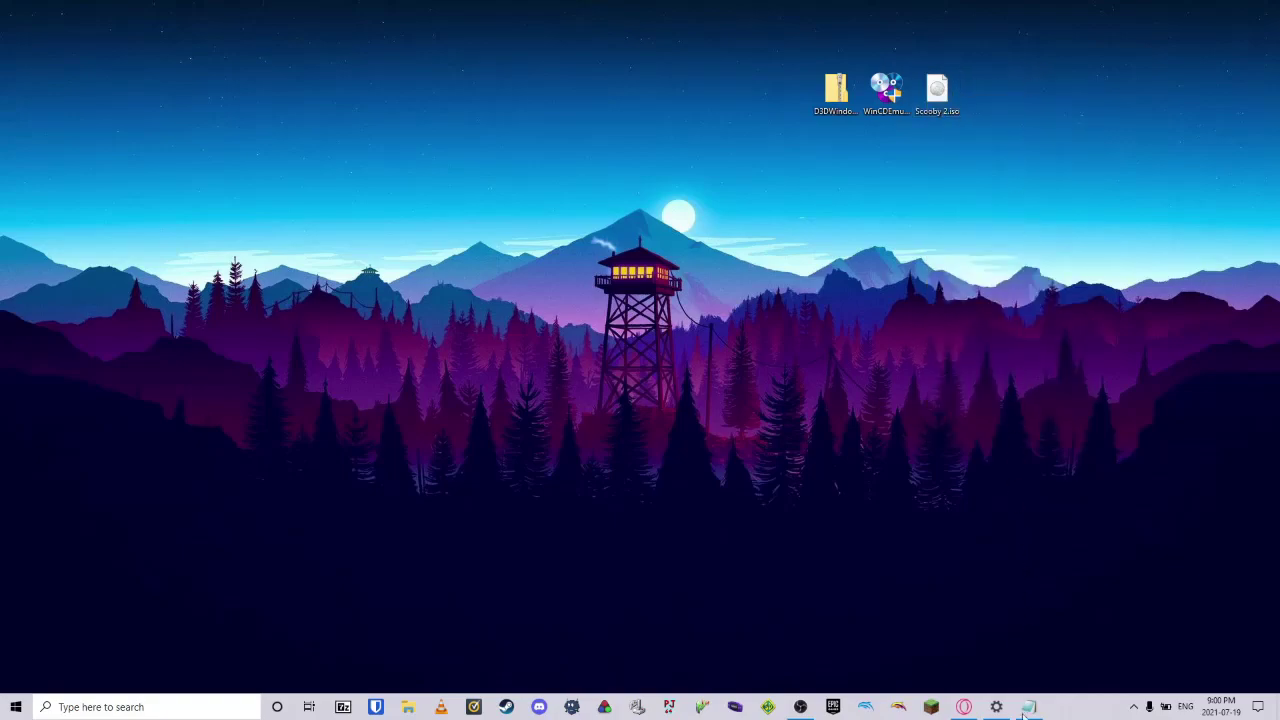
Step: Return to the WinCDEmu page in Opera, cancel the installer download, and show the desktop
click(963, 707)
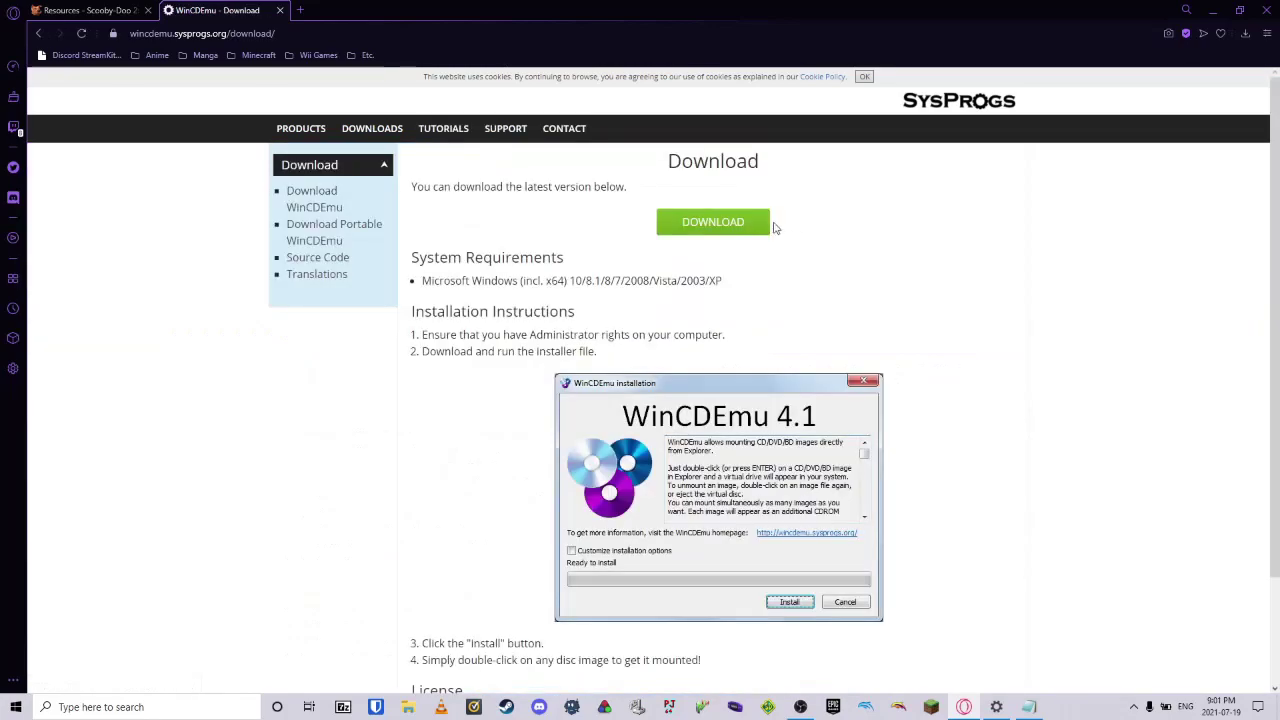
click(692, 226)
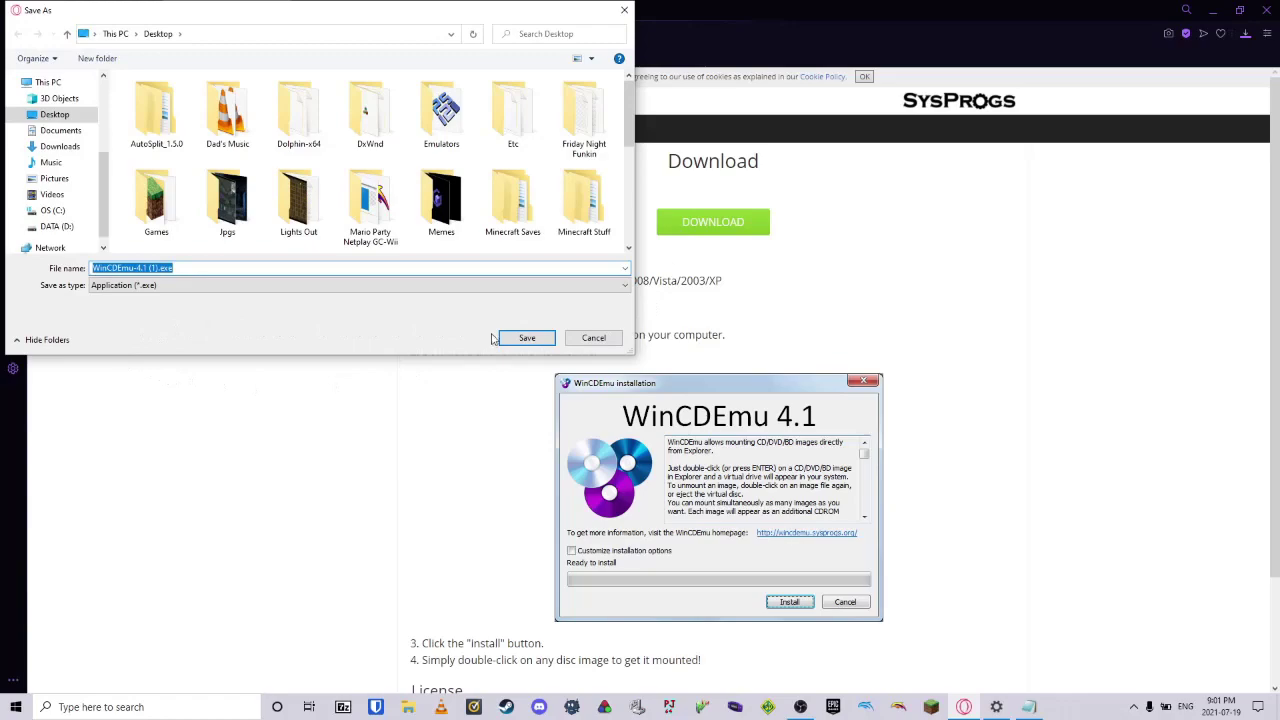
click(579, 341)
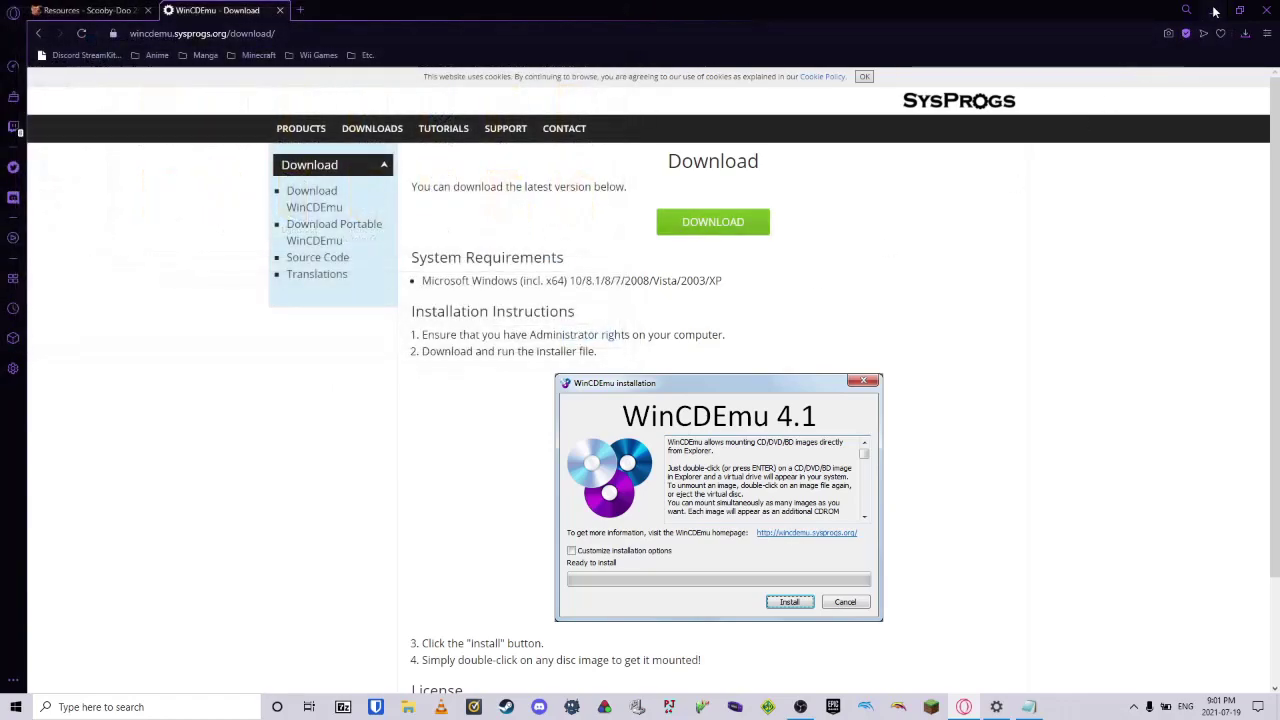
key(super+d)
Step: Run the WinCDEmu installer with default options and acknowledge the Installation complete message
double_click(885, 95)
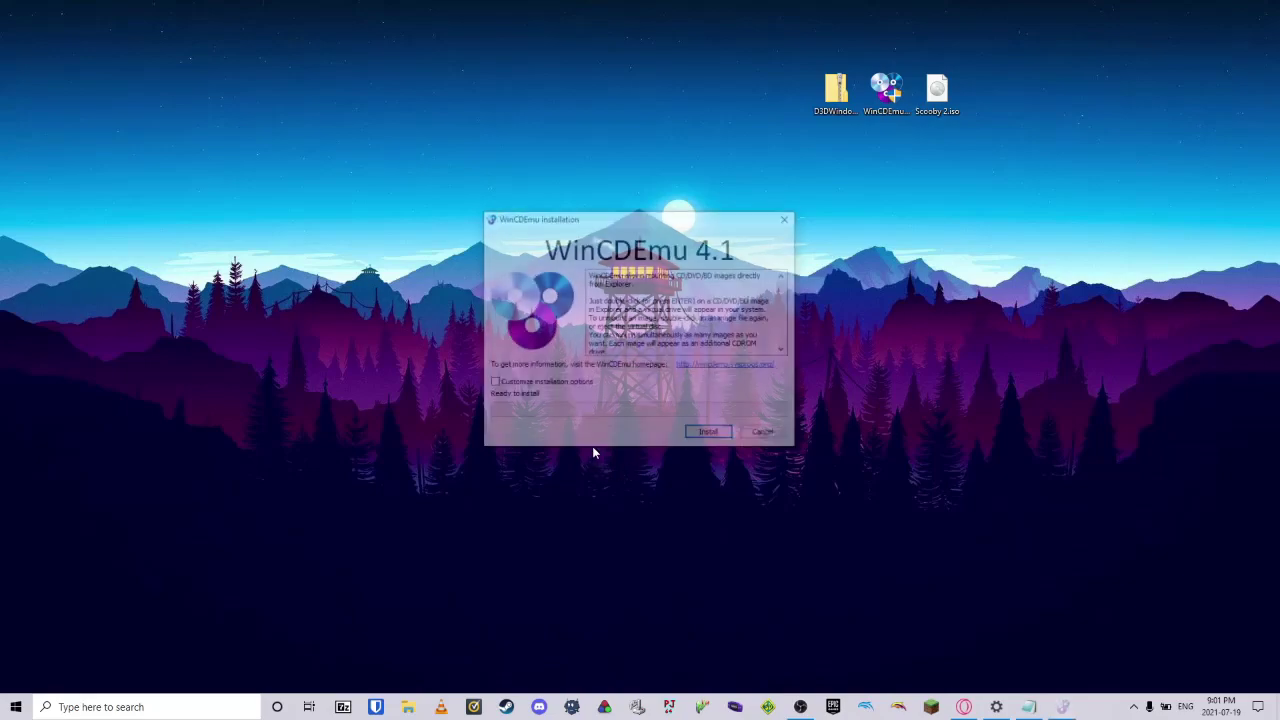
click(536, 385)
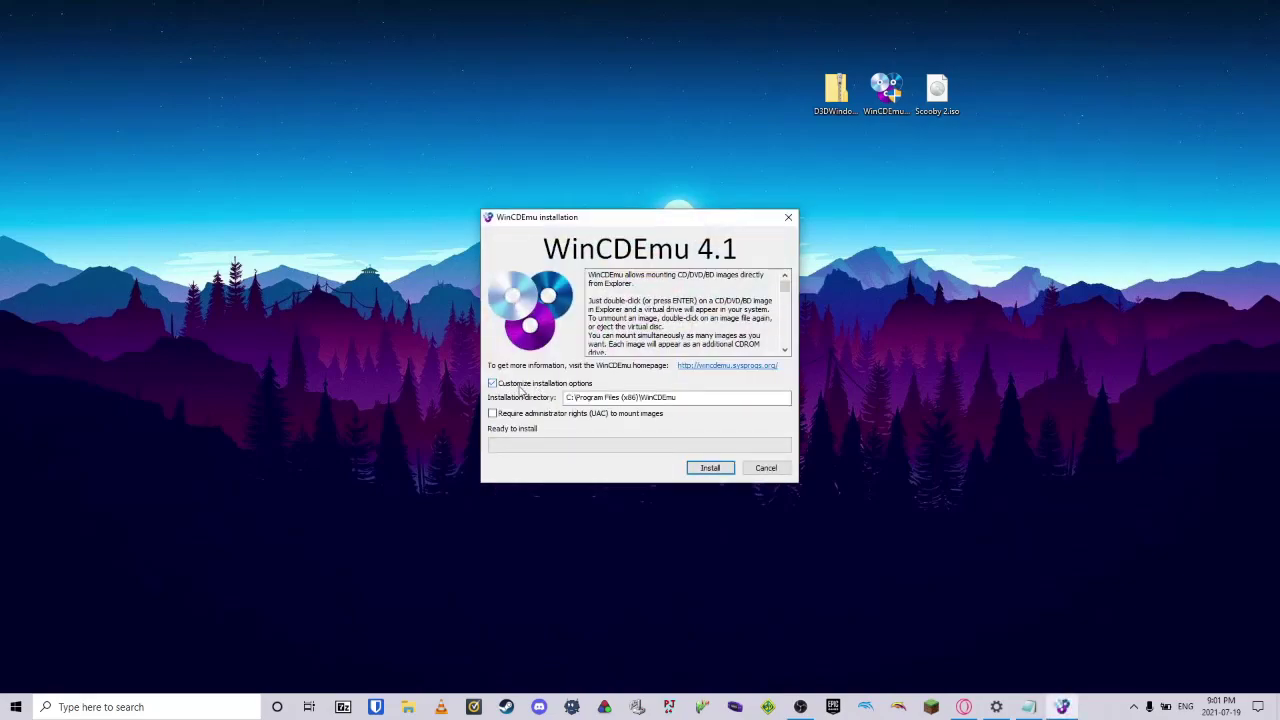
click(522, 388)
click(711, 435)
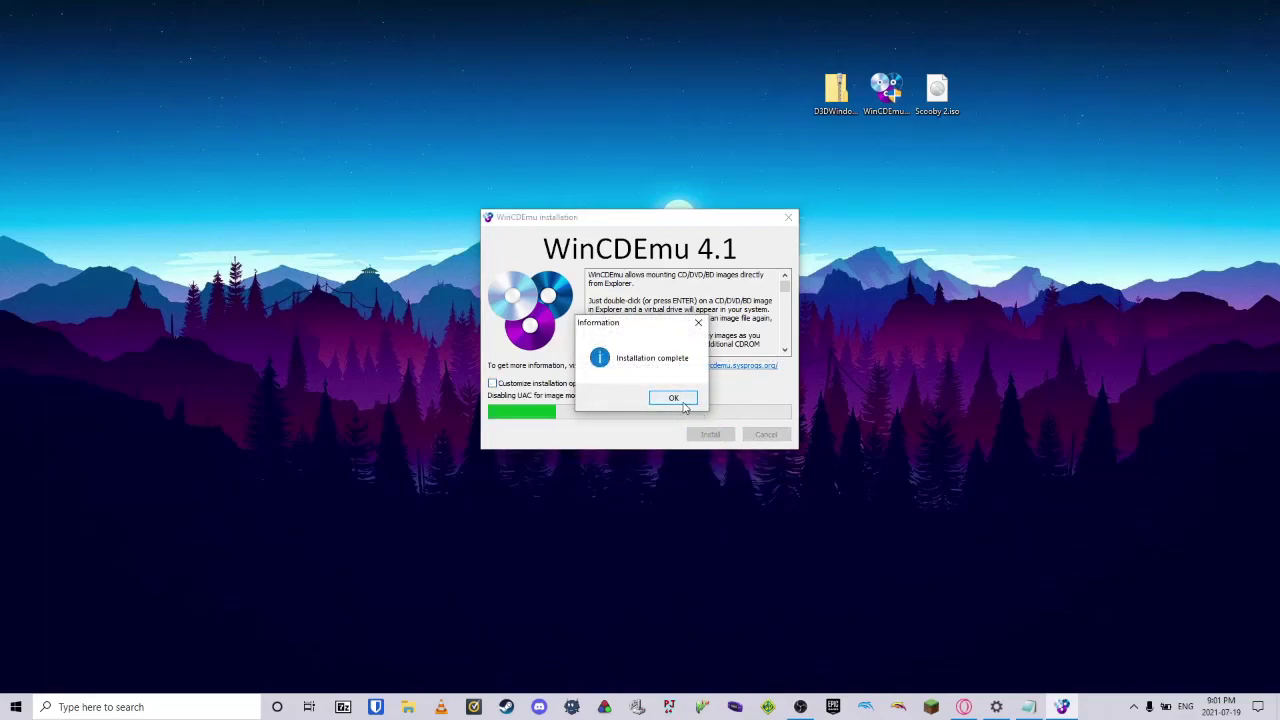
click(684, 401)
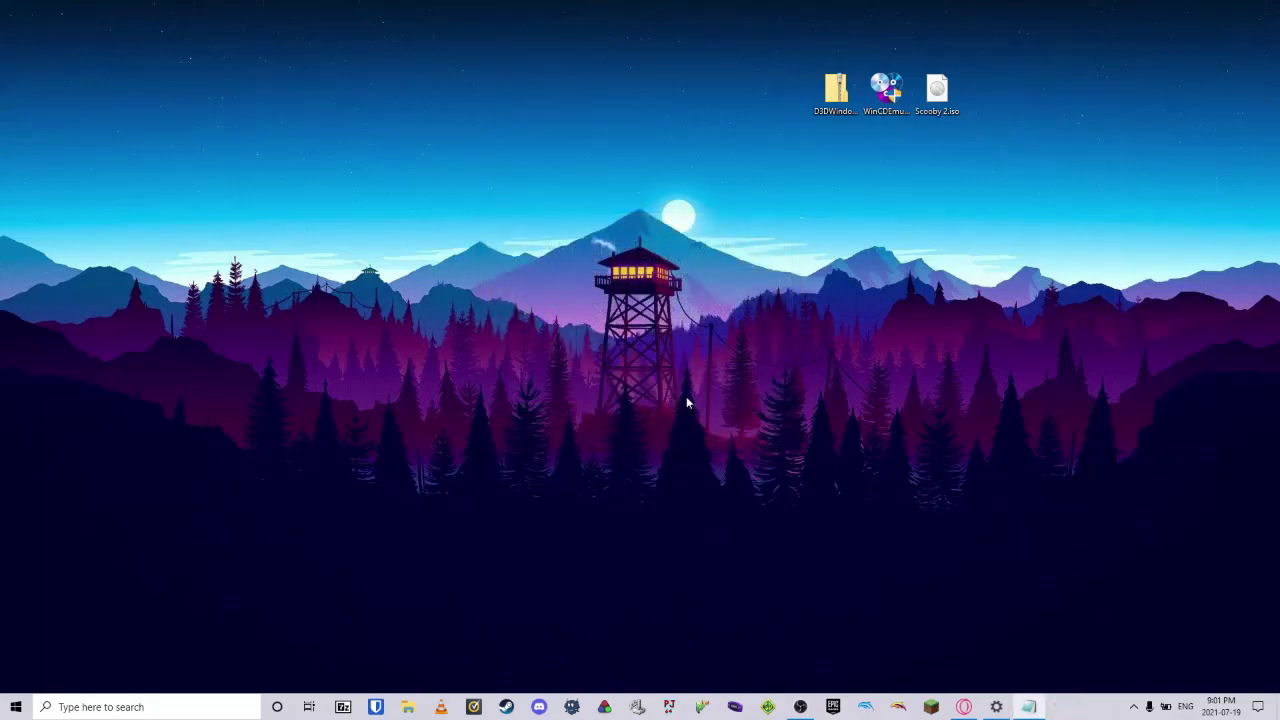
Step: Mount Scooby 2.iso via 'Select drive letter & mount' using drive Q: and Data disc
right_click(937, 95)
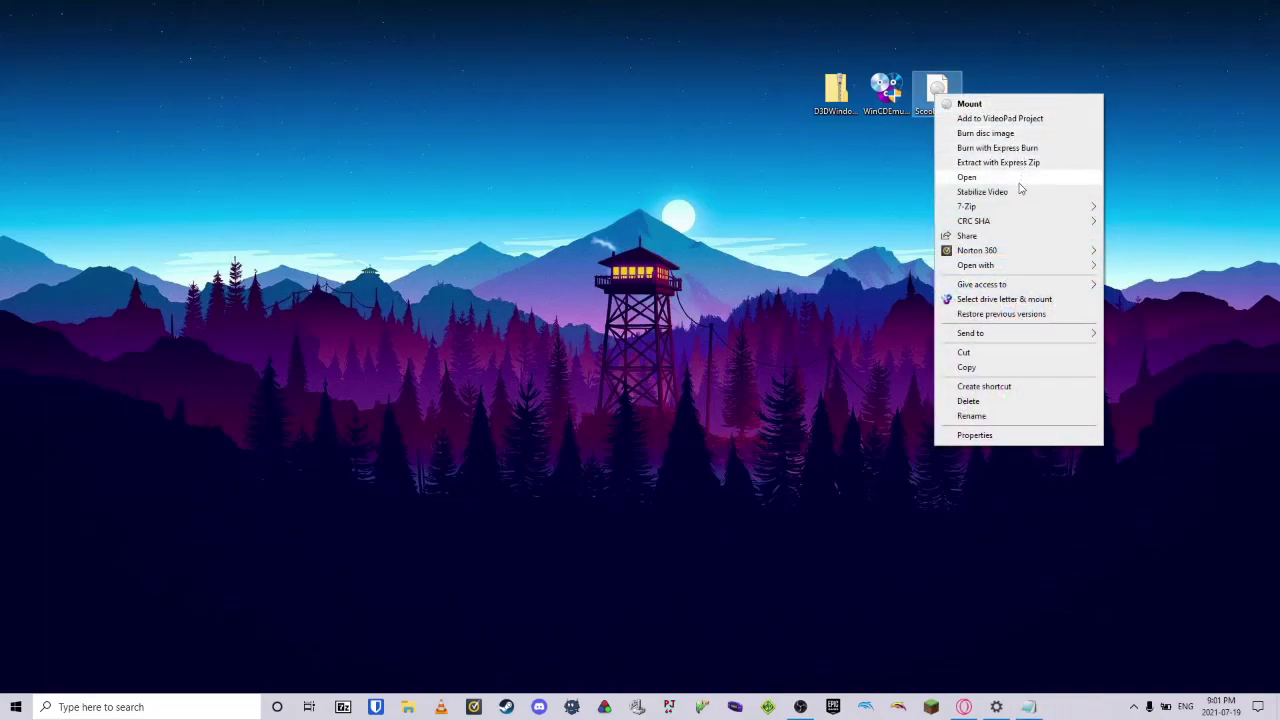
click(1028, 301)
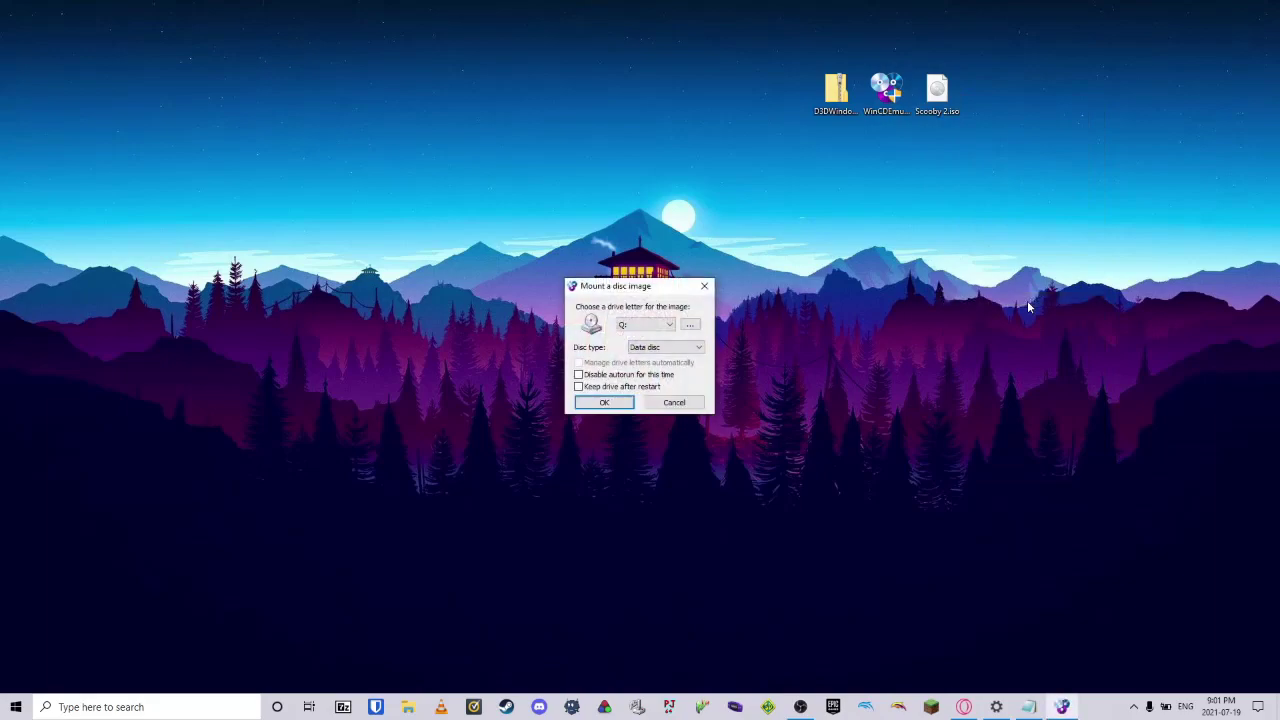
click(655, 347)
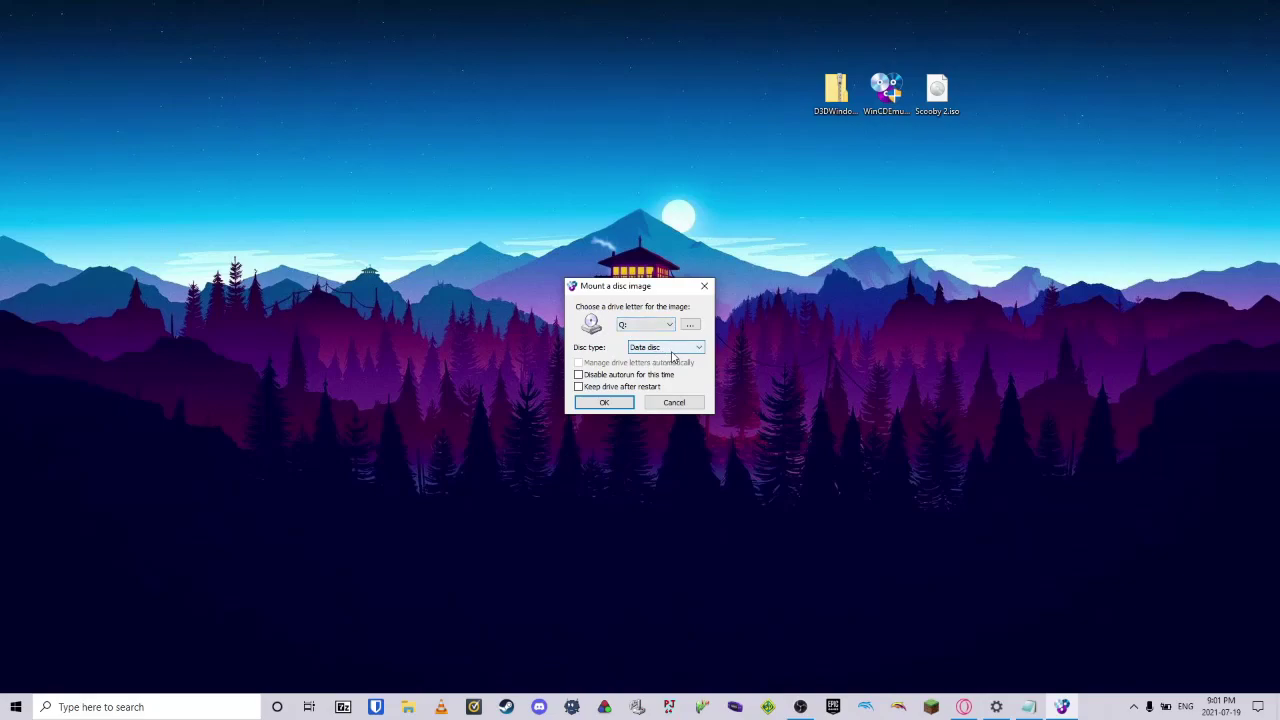
click(617, 404)
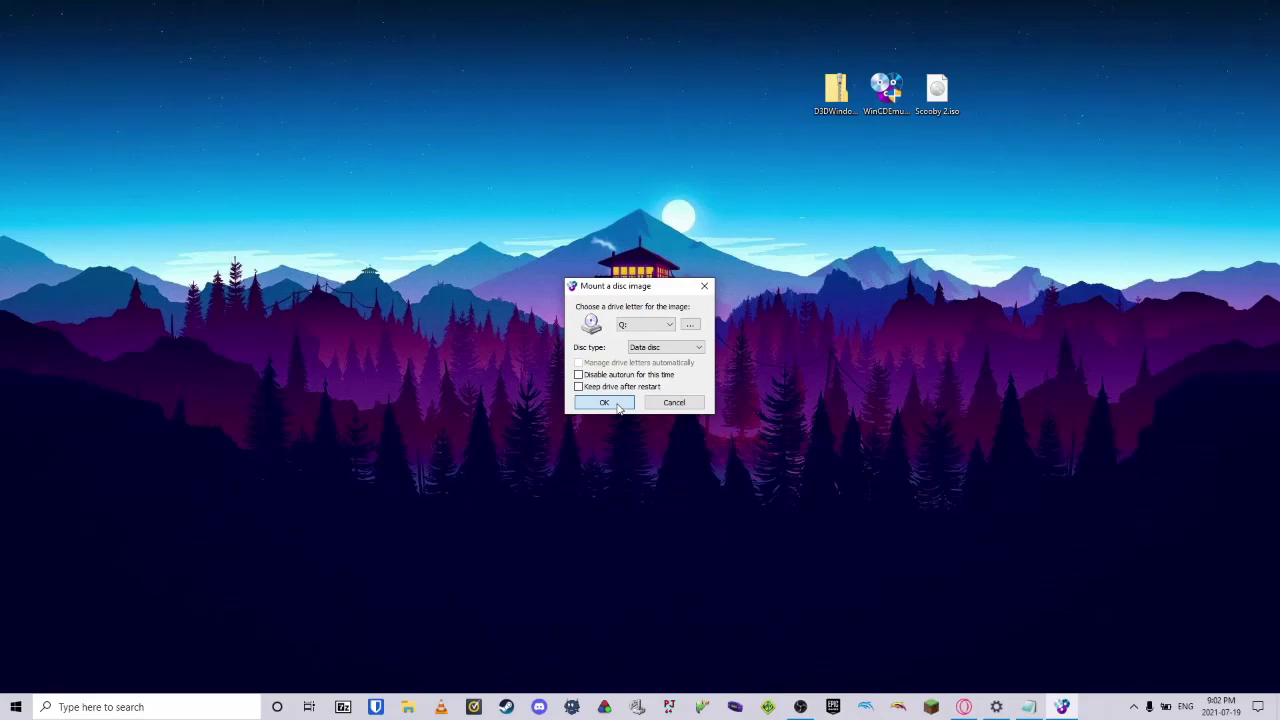
Step: Confirm the Q: mount, open the disc's files from AutoPlay, and bring up the drive's actions
click(617, 405)
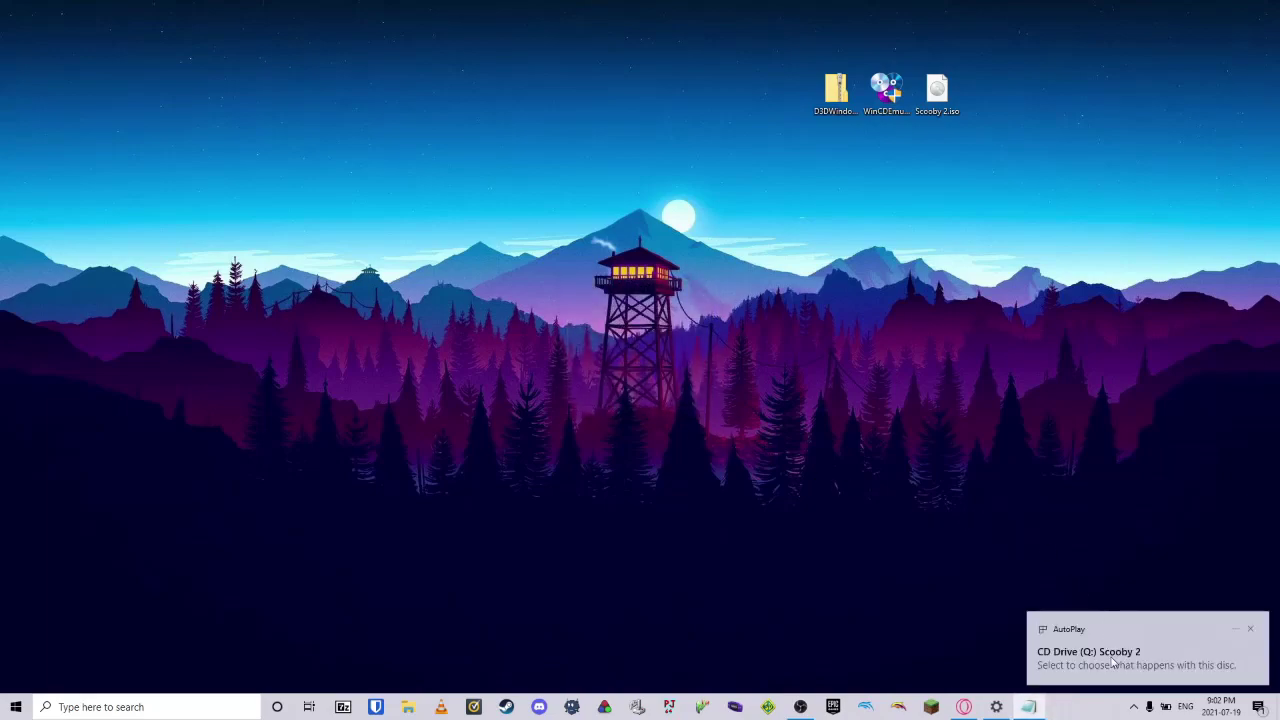
click(1112, 659)
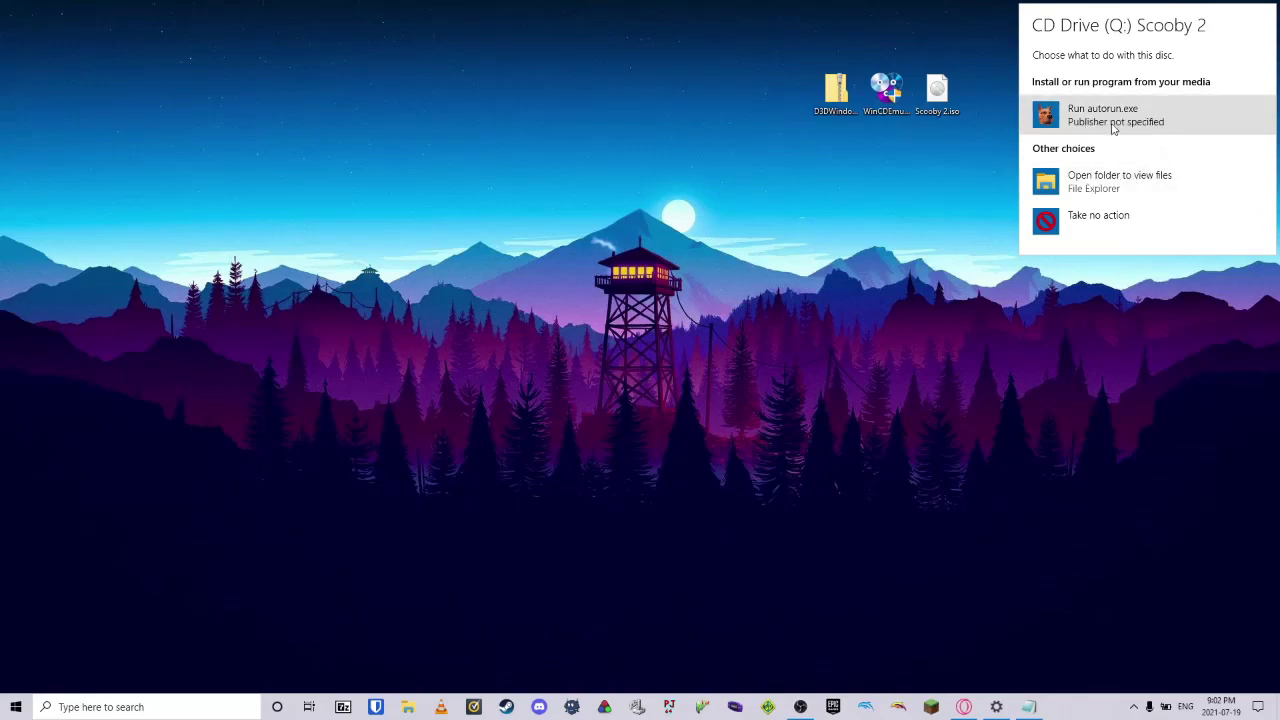
click(1136, 189)
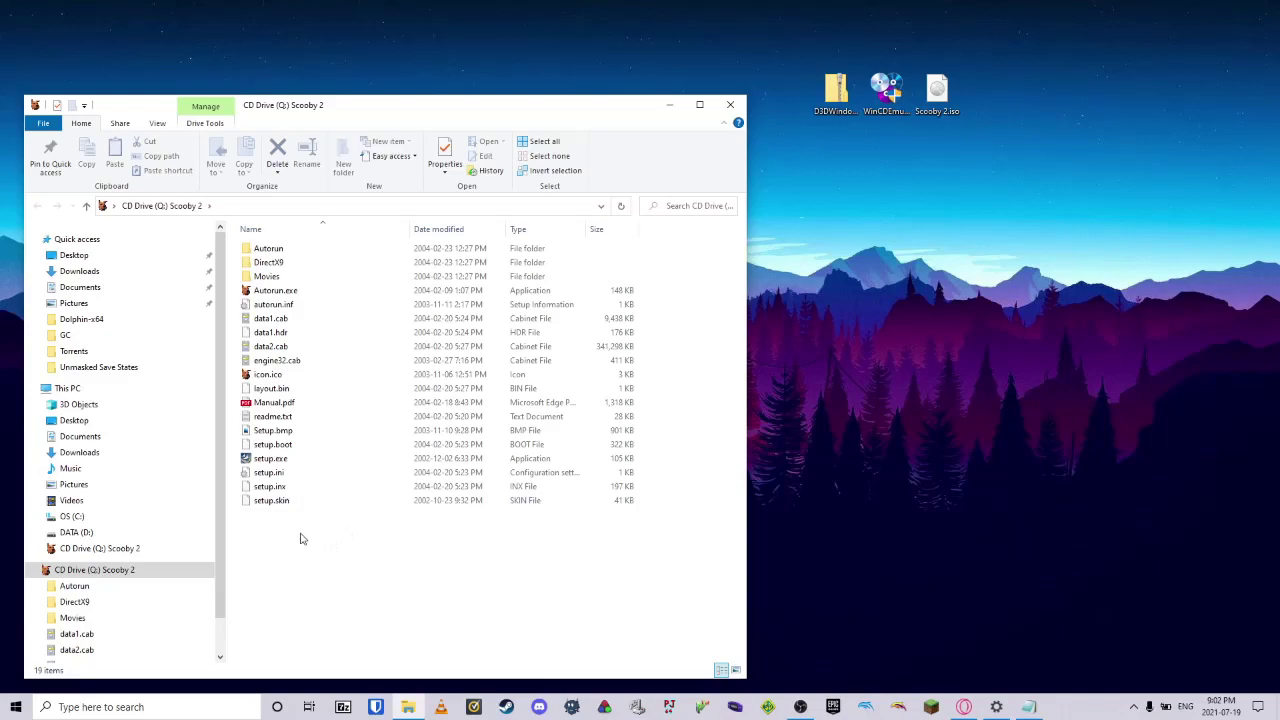
right_click(143, 569)
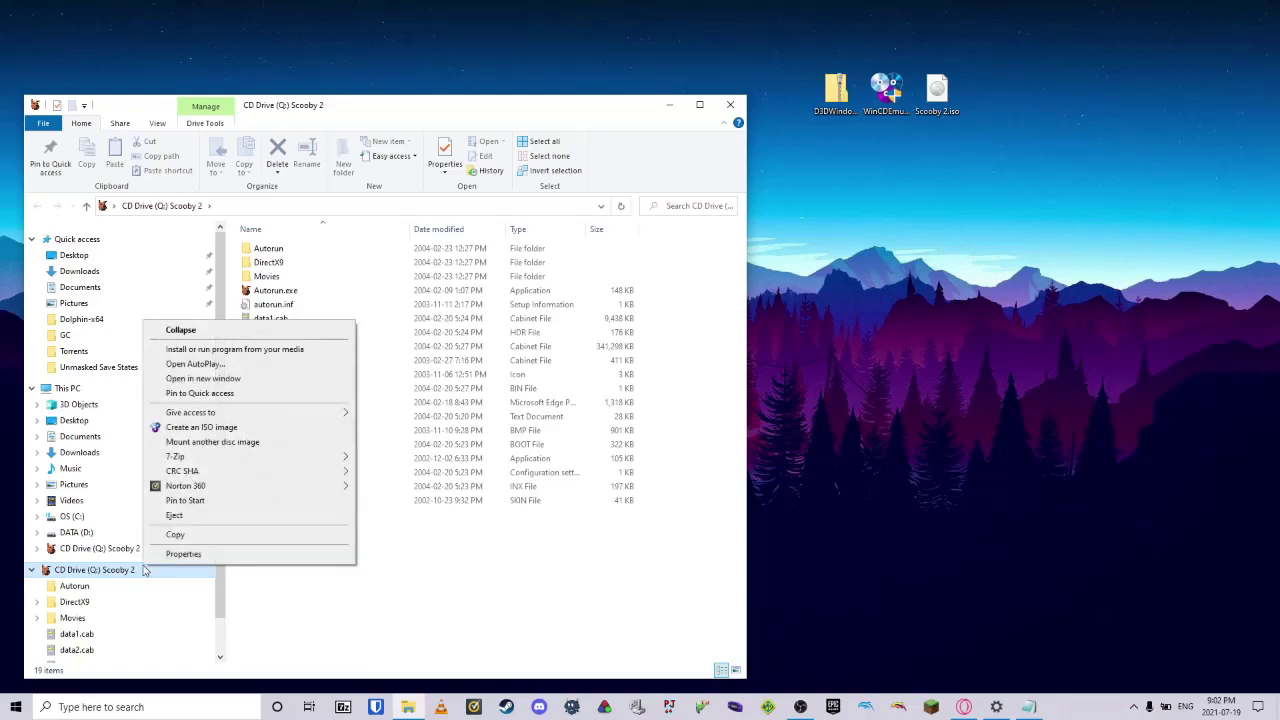
Step: Run the Scooby-Doo 2 launcher from the disc, close Explorer, and start Install DirectX 9
click(217, 354)
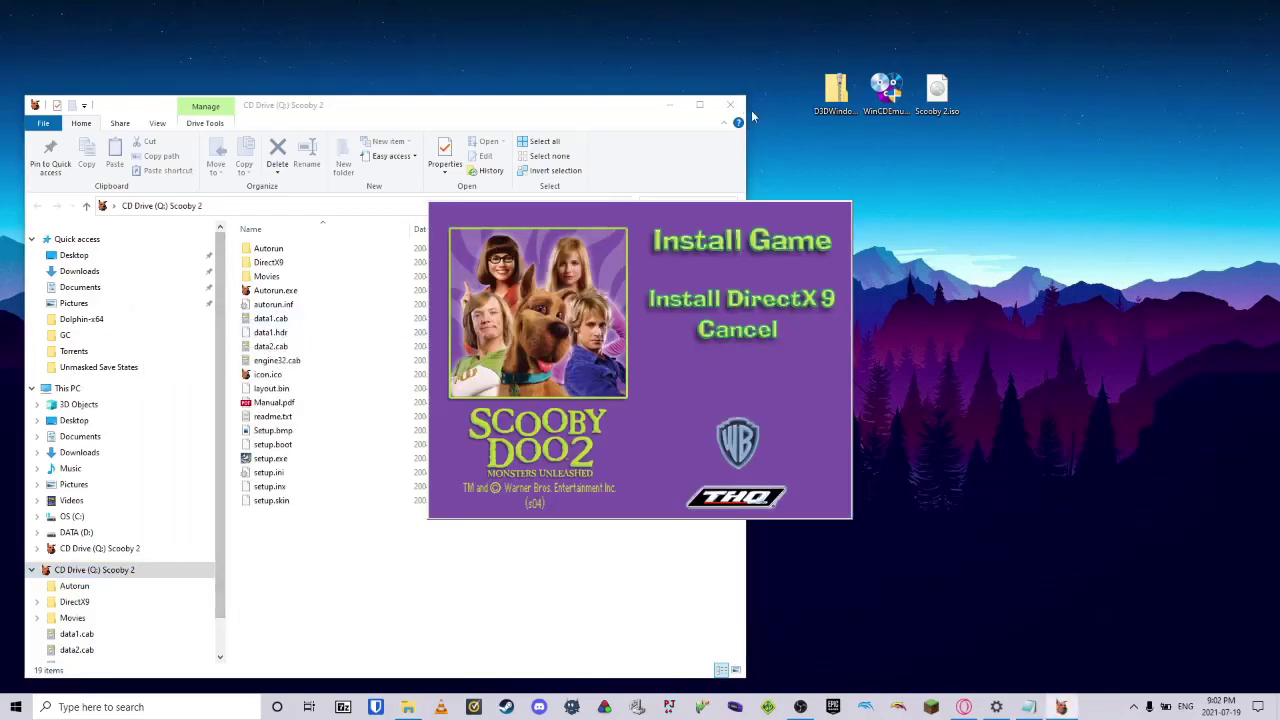
click(733, 105)
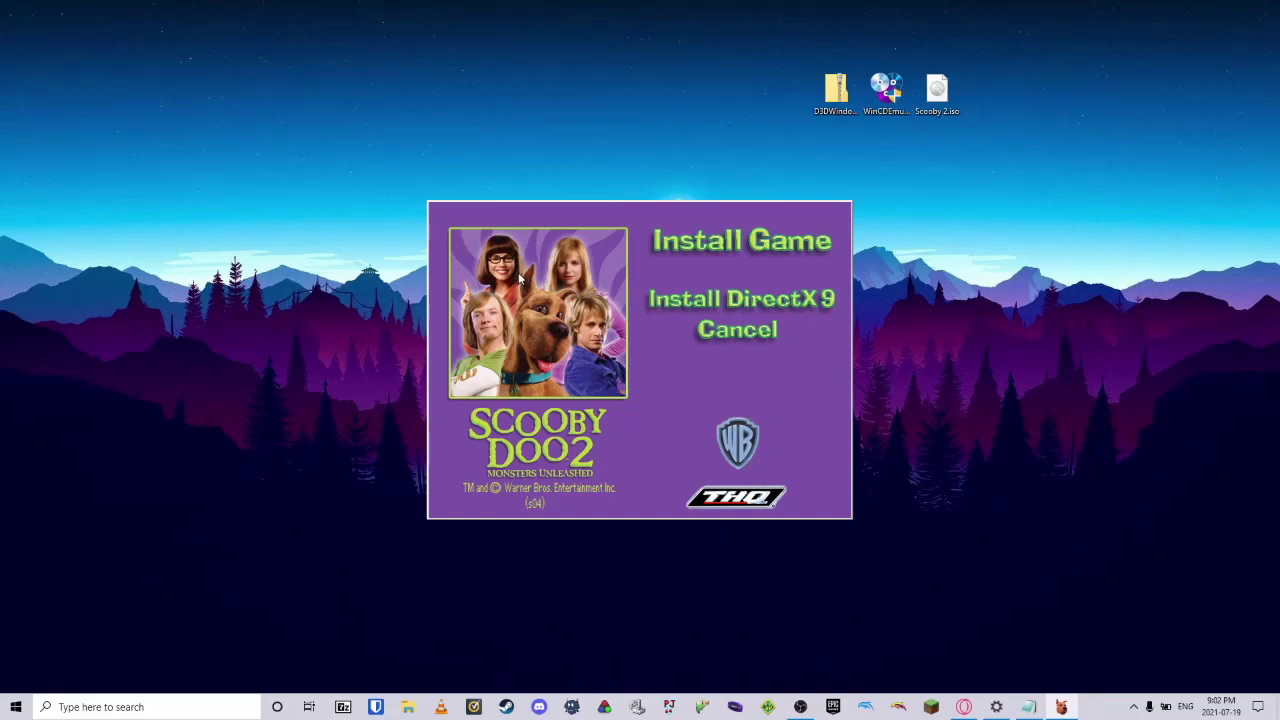
click(668, 305)
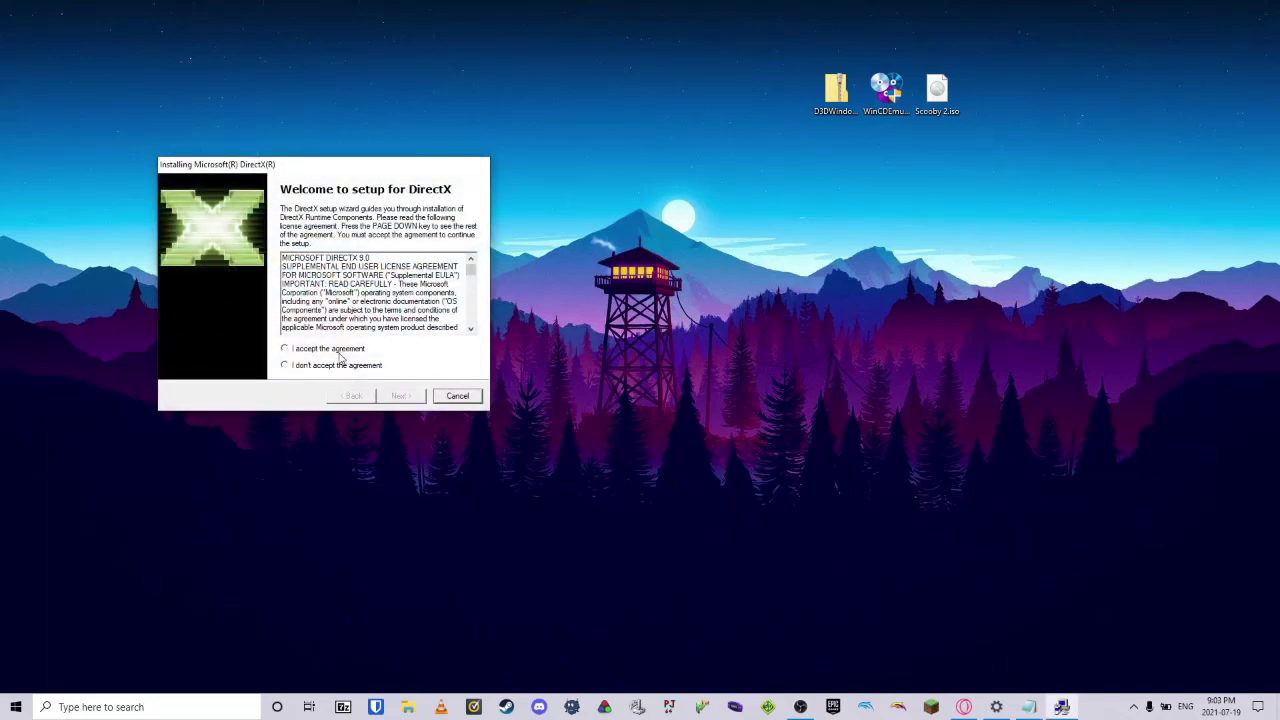
Step: Accept the DirectX licence, proceed through setup, dismiss the newer-version error, and finish
click(336, 349)
click(400, 396)
click(401, 397)
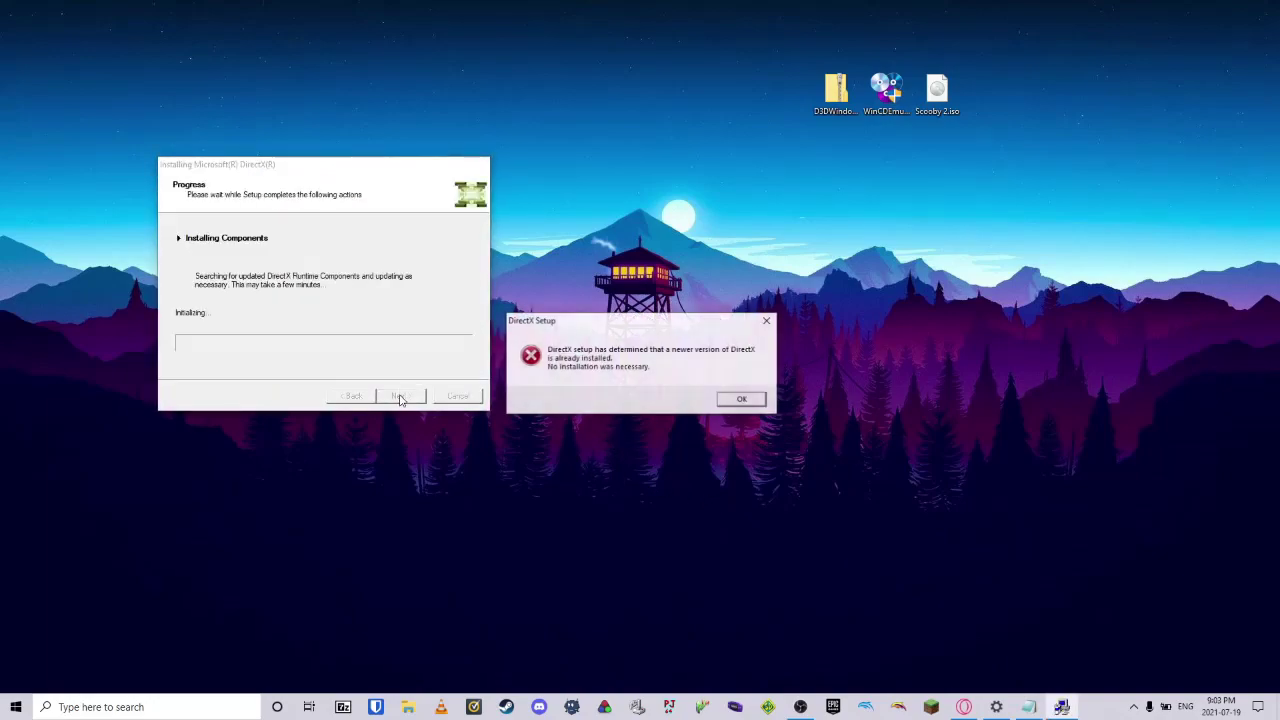
drag(616, 325, 612, 271)
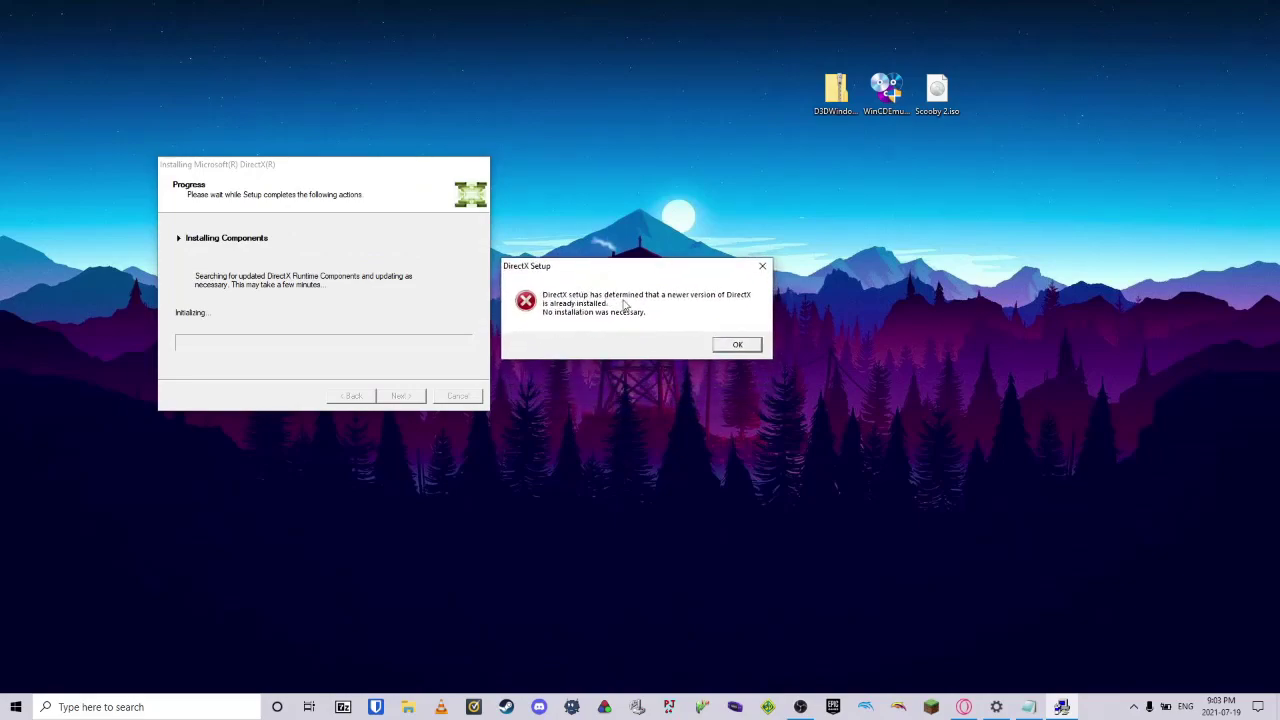
click(736, 346)
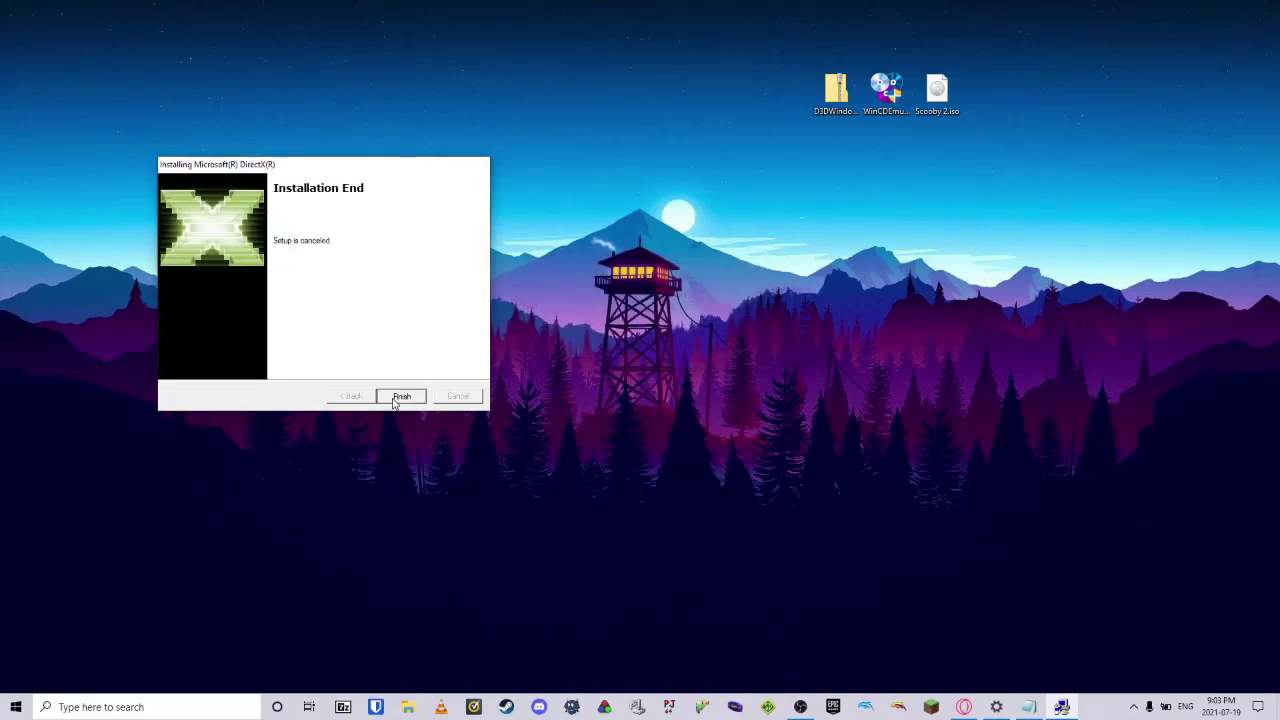
click(400, 397)
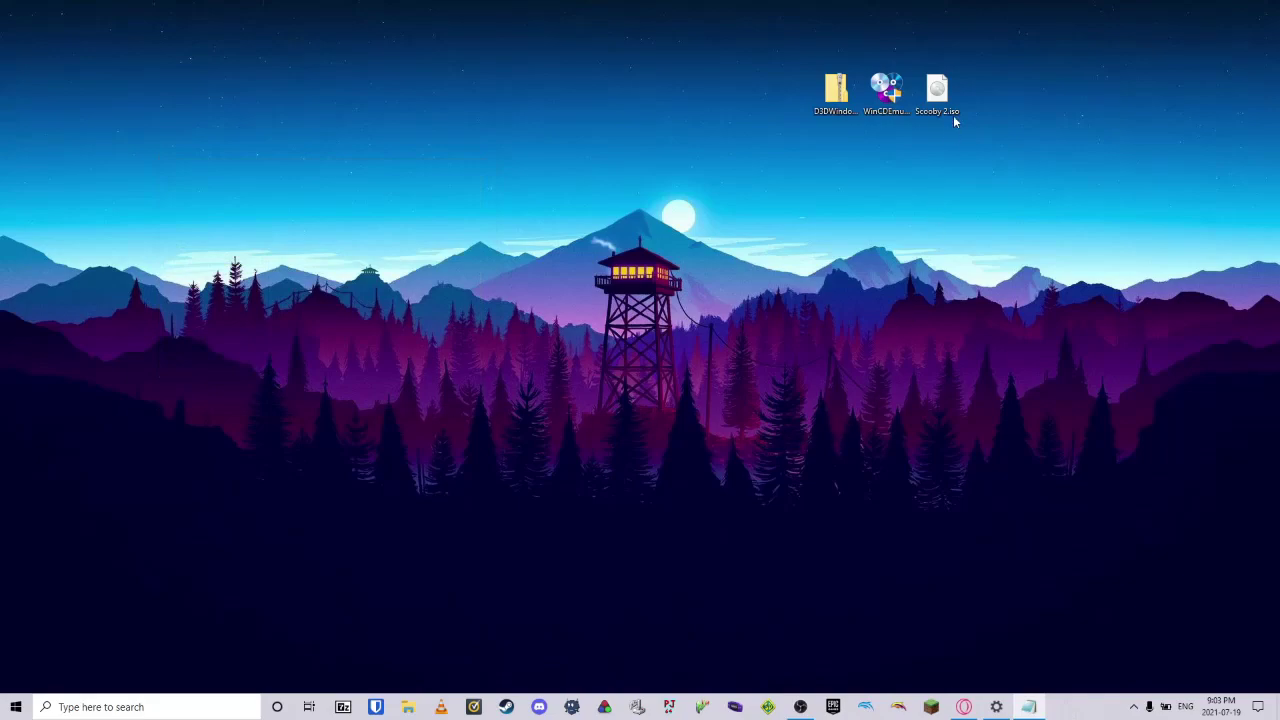
Step: Run the launcher from CD Drive (Q:) Scooby 2 in File Explorer and choose Install Game
click(407, 707)
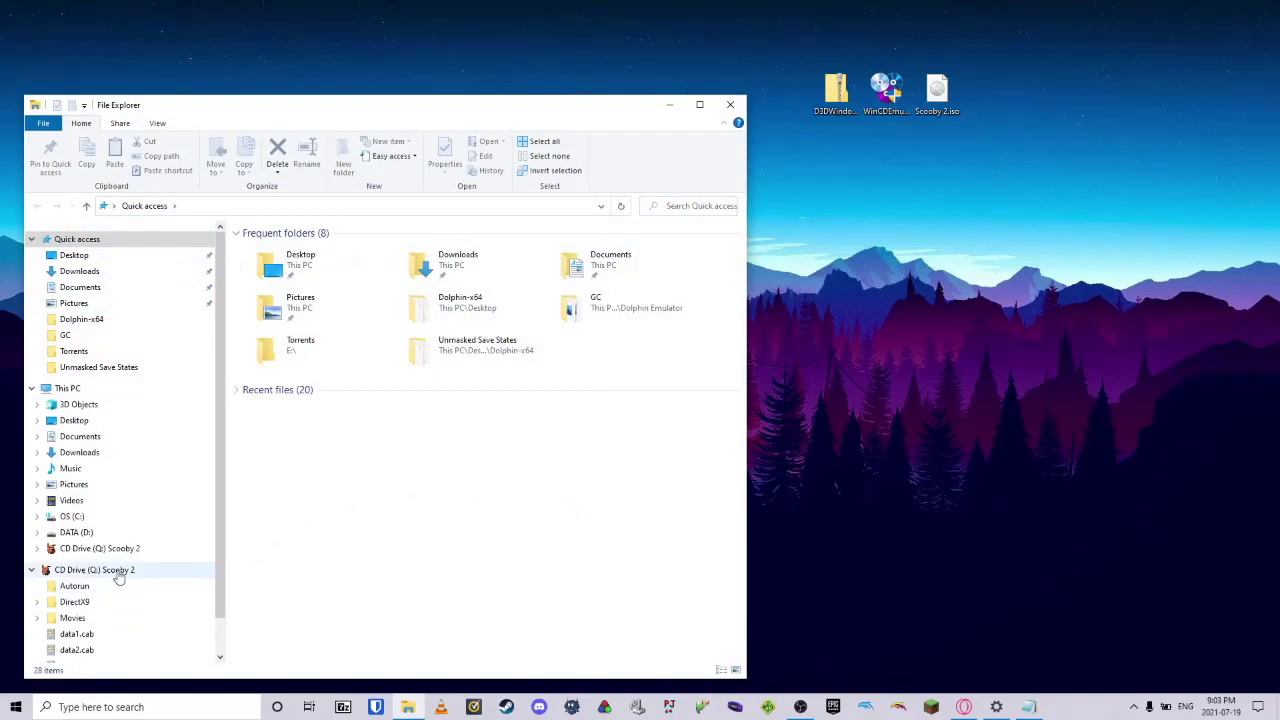
click(120, 572)
right_click(125, 572)
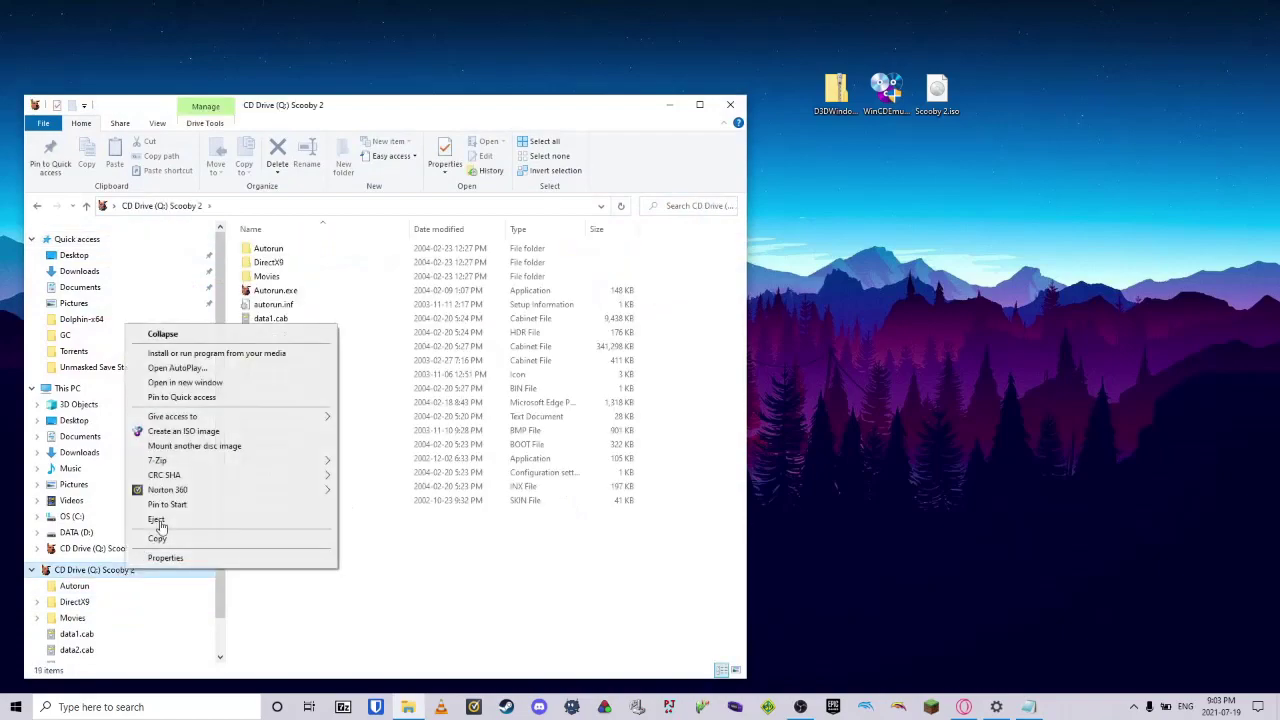
click(222, 358)
click(669, 104)
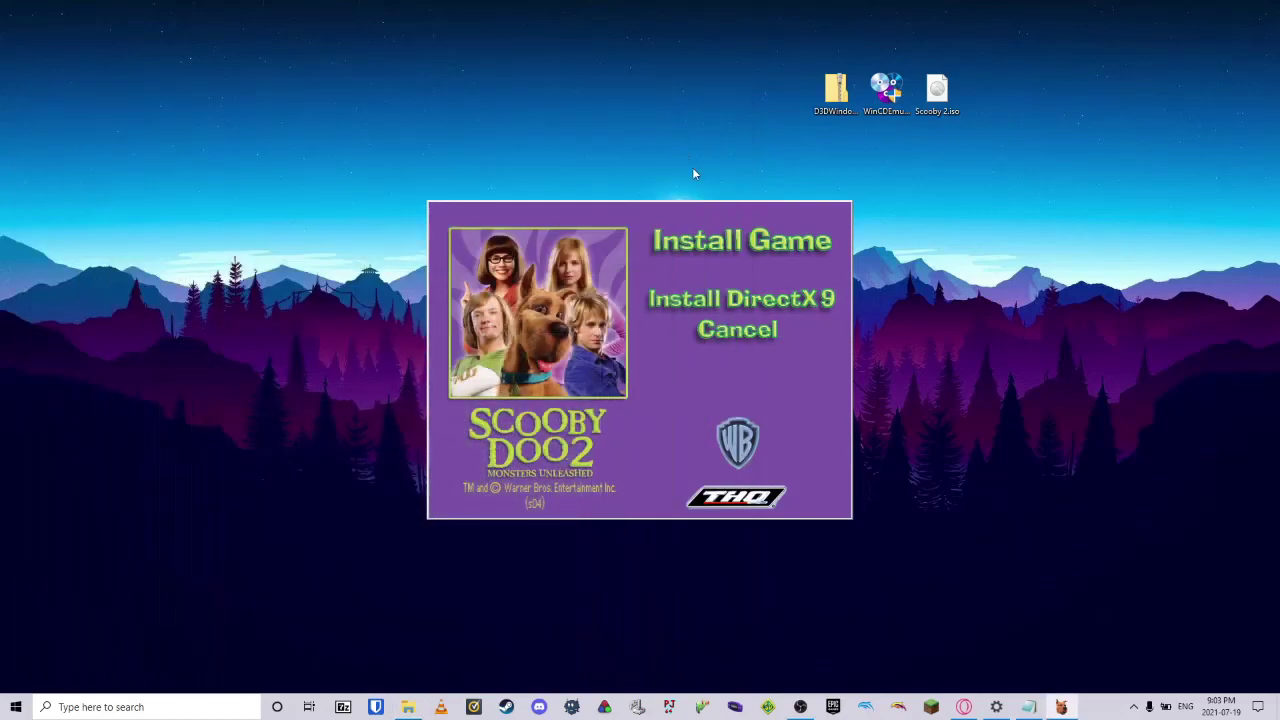
click(719, 258)
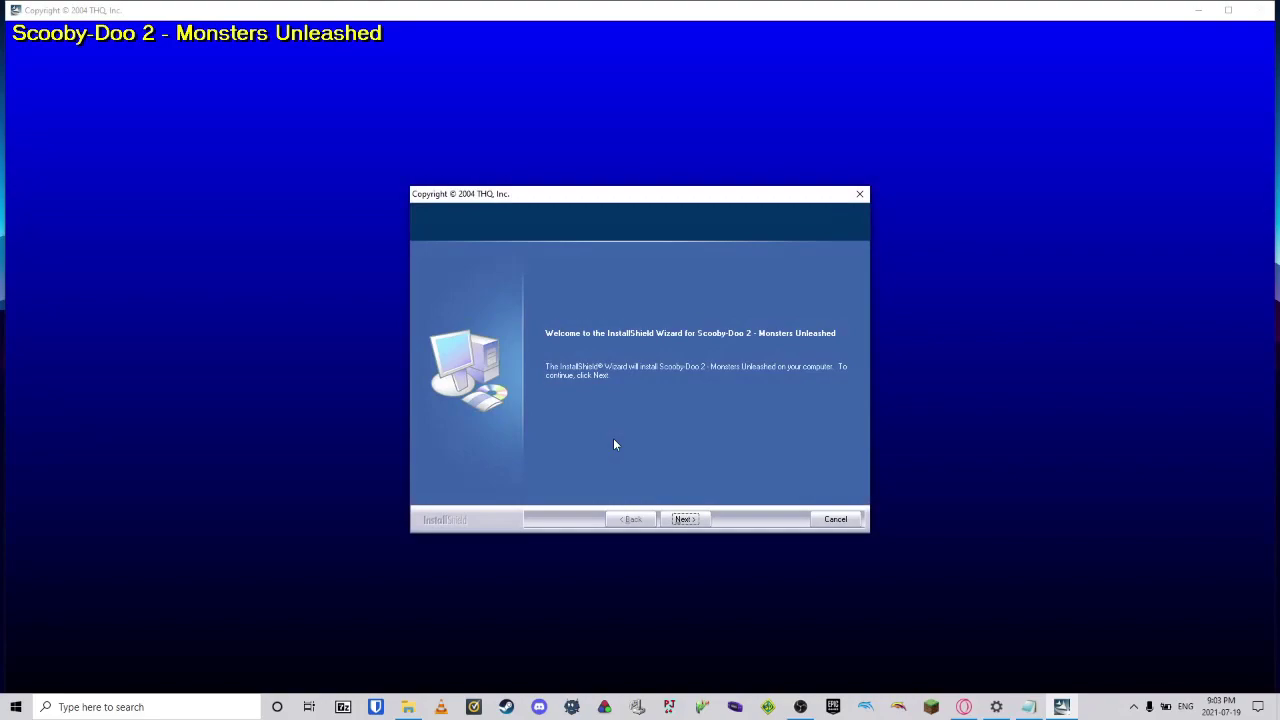
Step: Mute audio, install the game to the default folder with a desktop shortcut, and skip the DirectX update
key(XF86AudioMute)
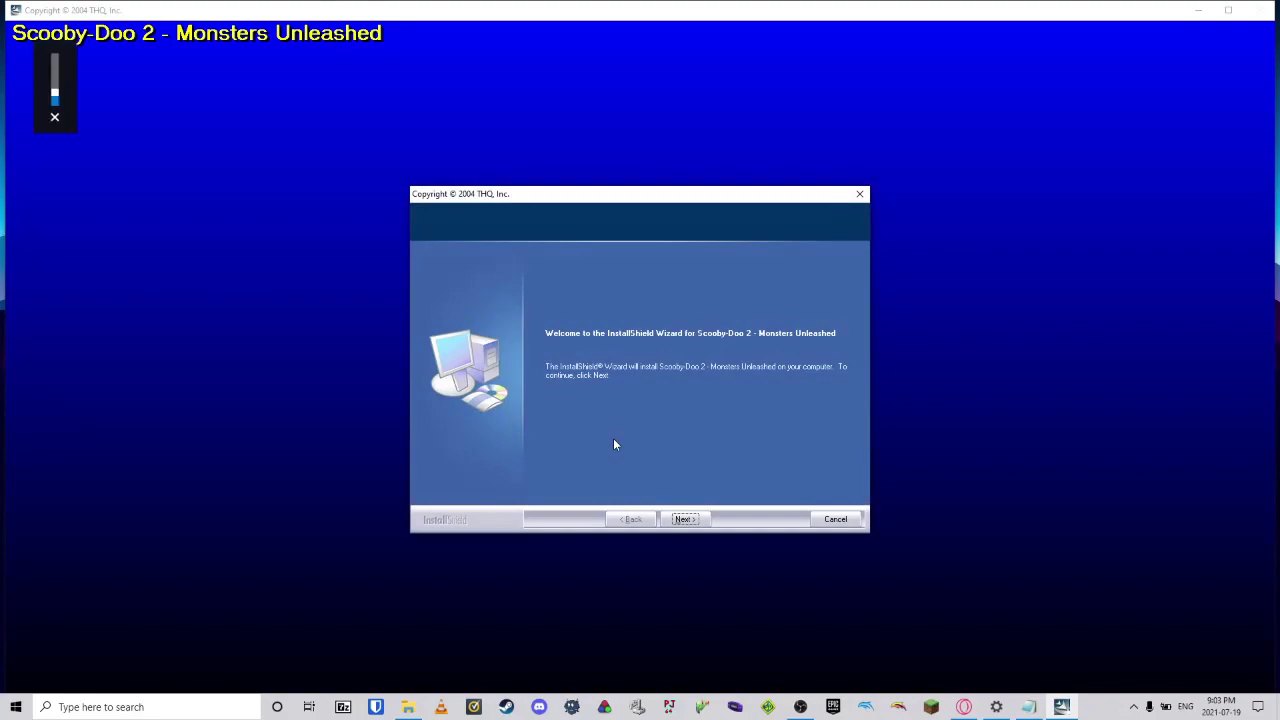
click(688, 520)
click(686, 520)
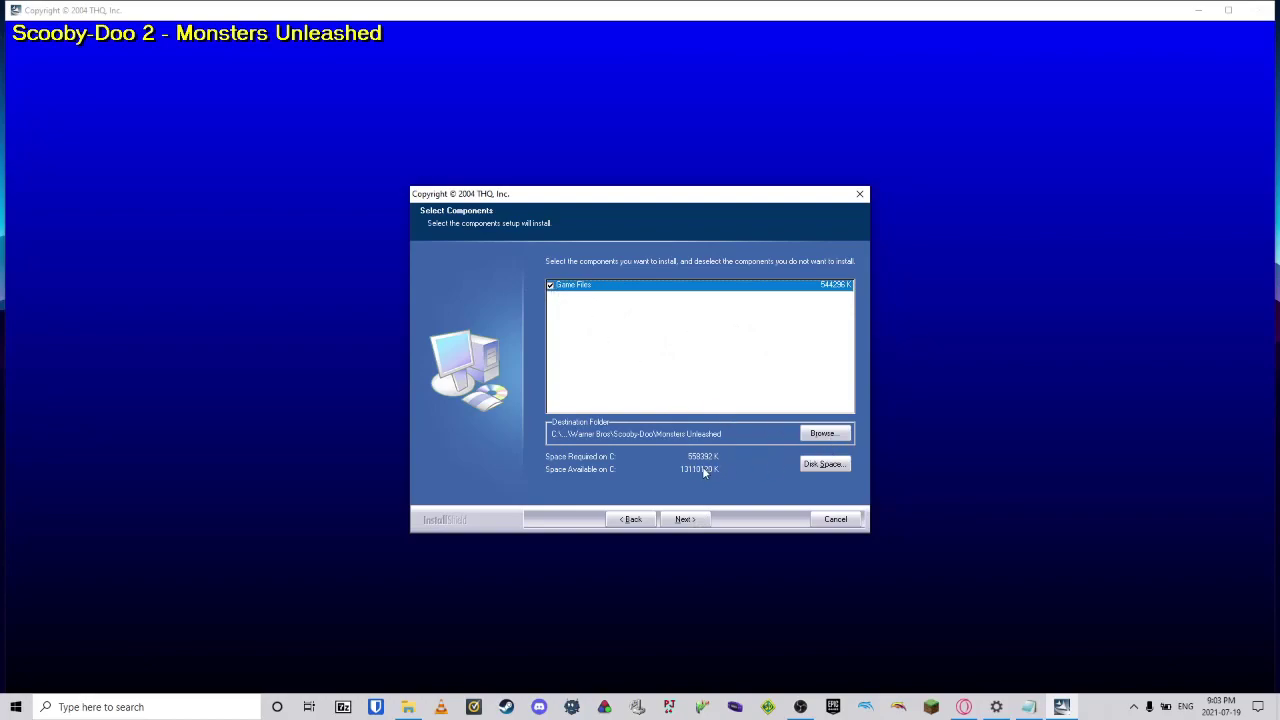
click(695, 520)
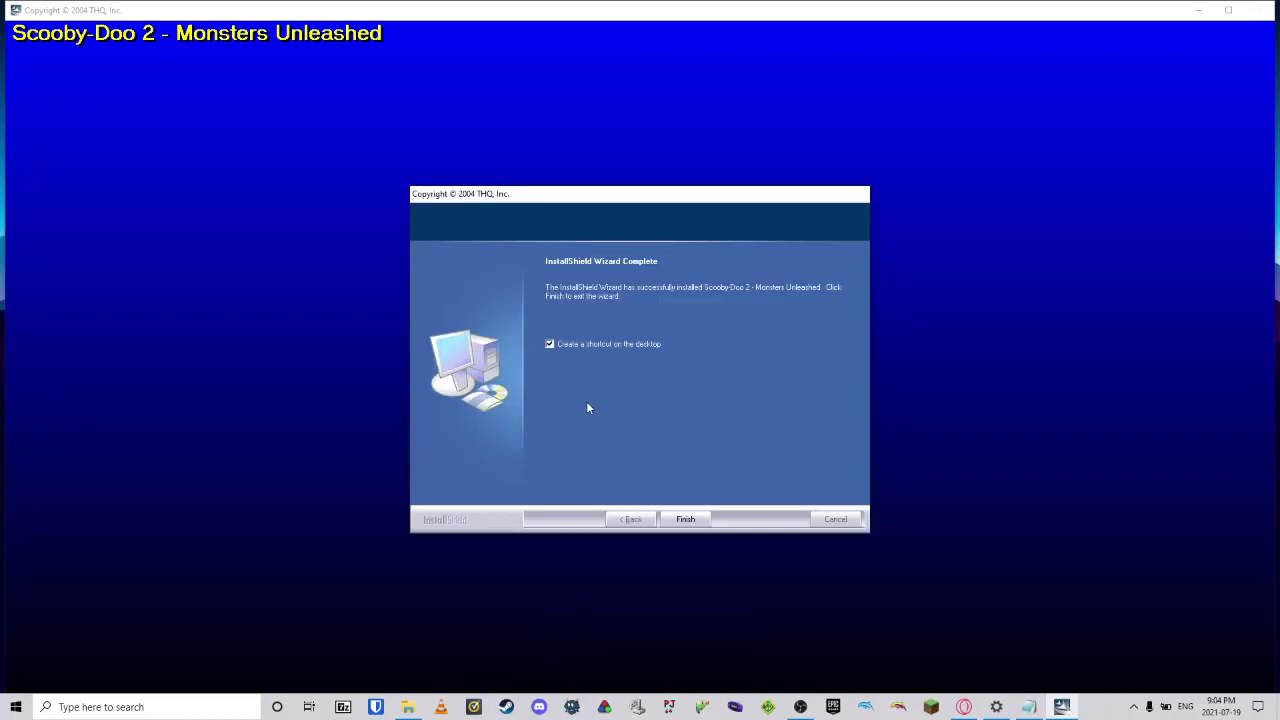
click(687, 520)
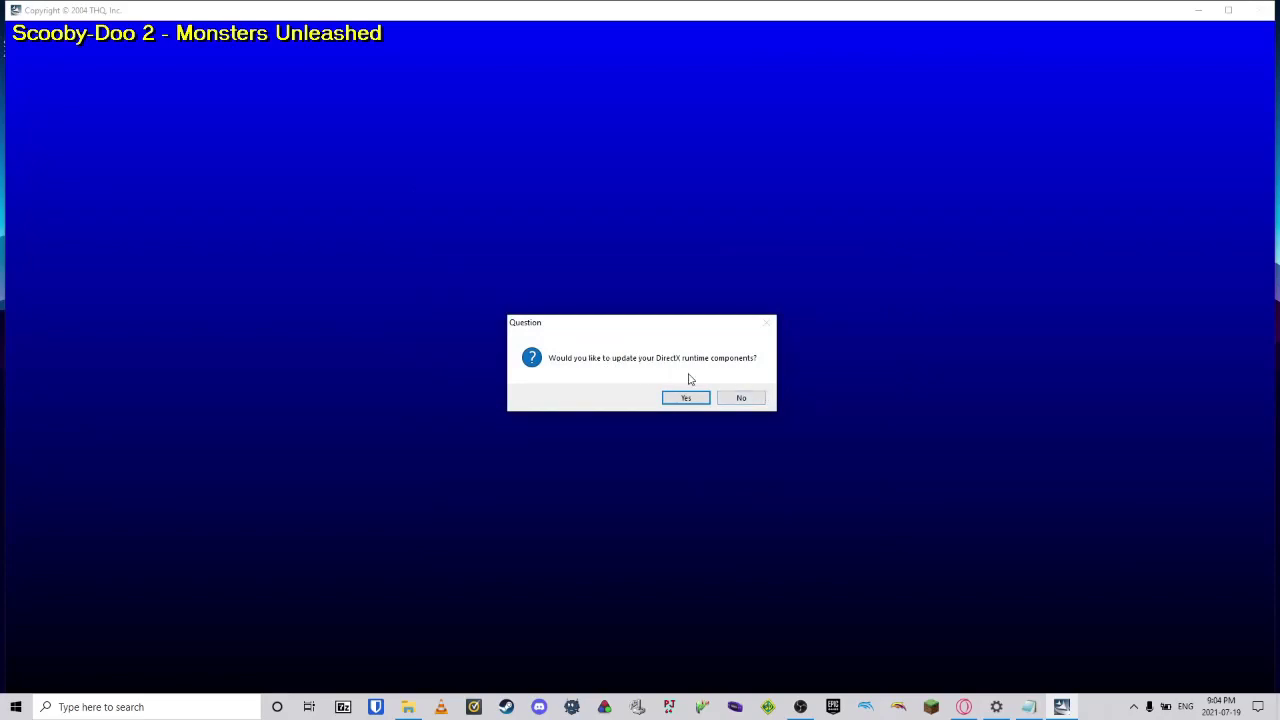
click(759, 400)
click(759, 400)
click(759, 400)
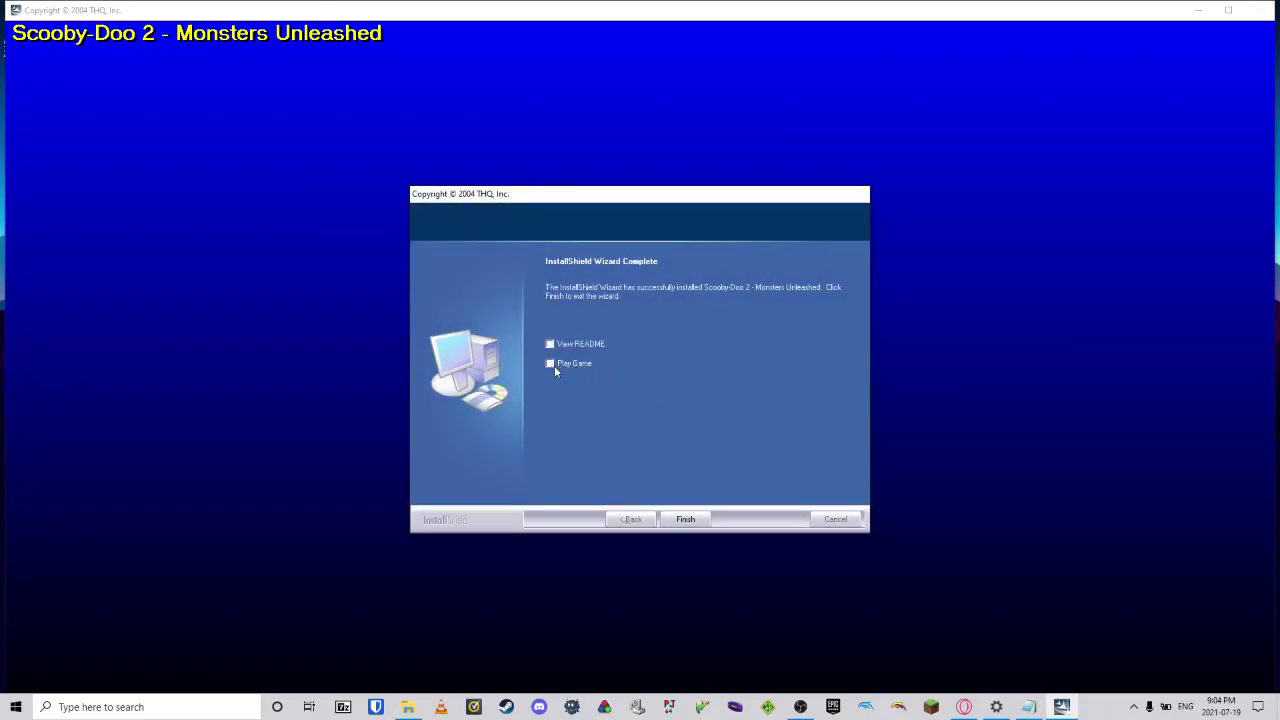
Step: Close the wizard without launching the game and drag the Scooby-Doo 2 shortcut beside the other icons
click(690, 522)
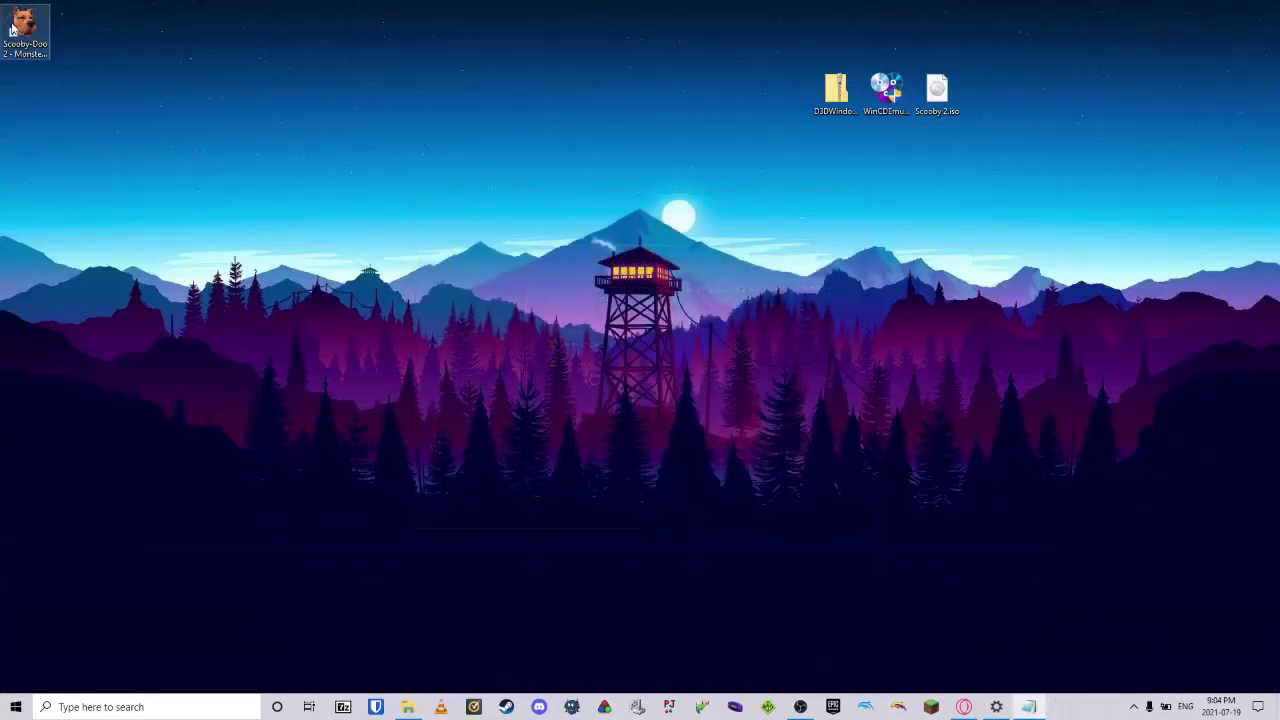
drag(12, 30, 730, 97)
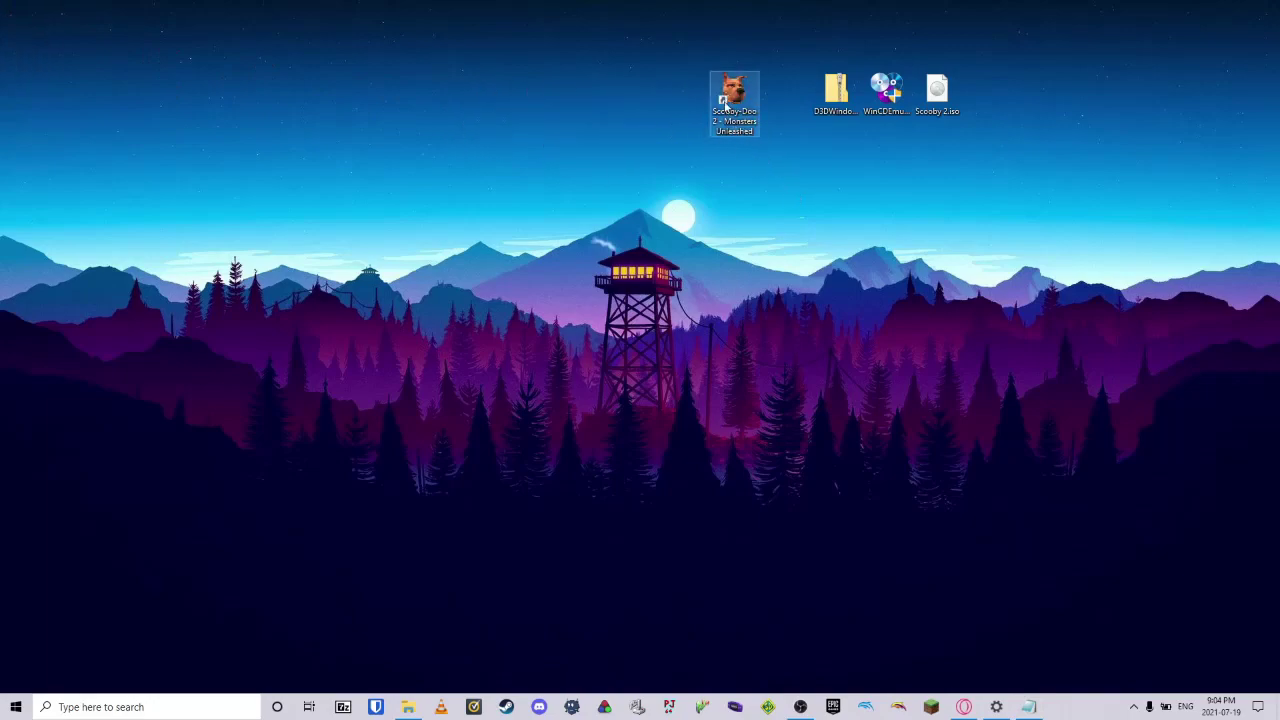
click(691, 113)
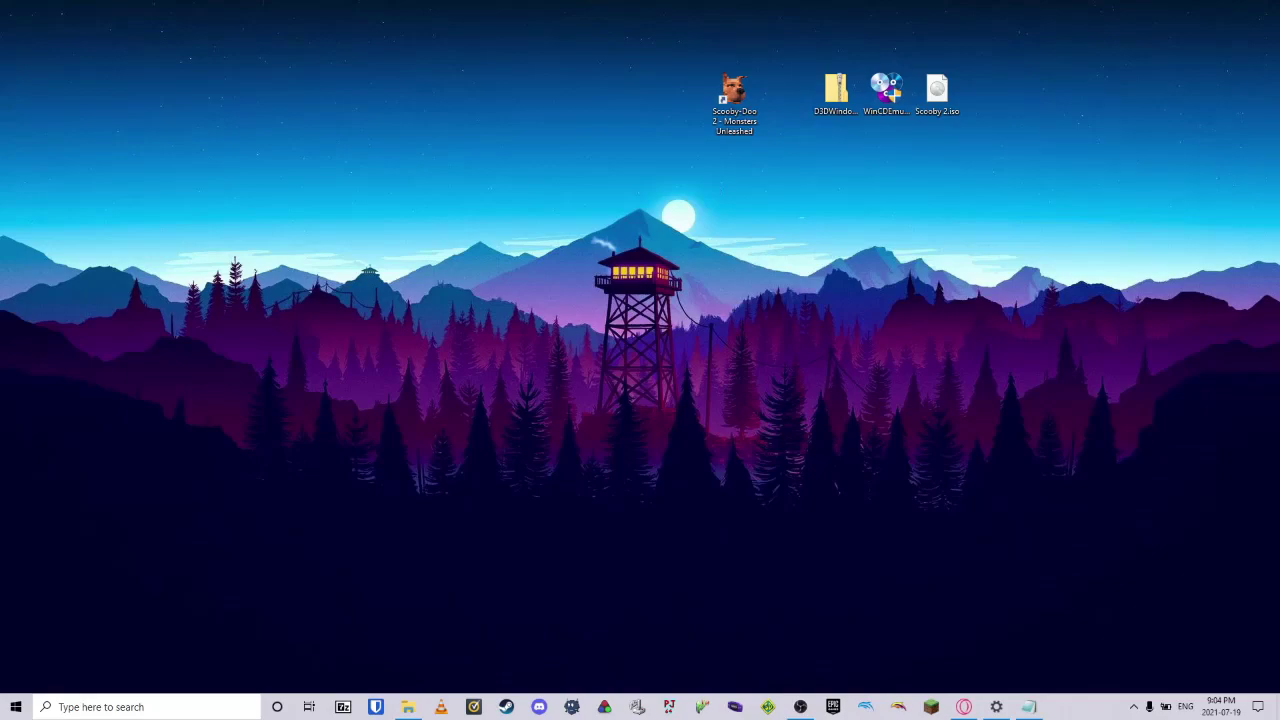
Step: Look inside the D3DWindower zip on the desktop, then close its window
click(831, 96)
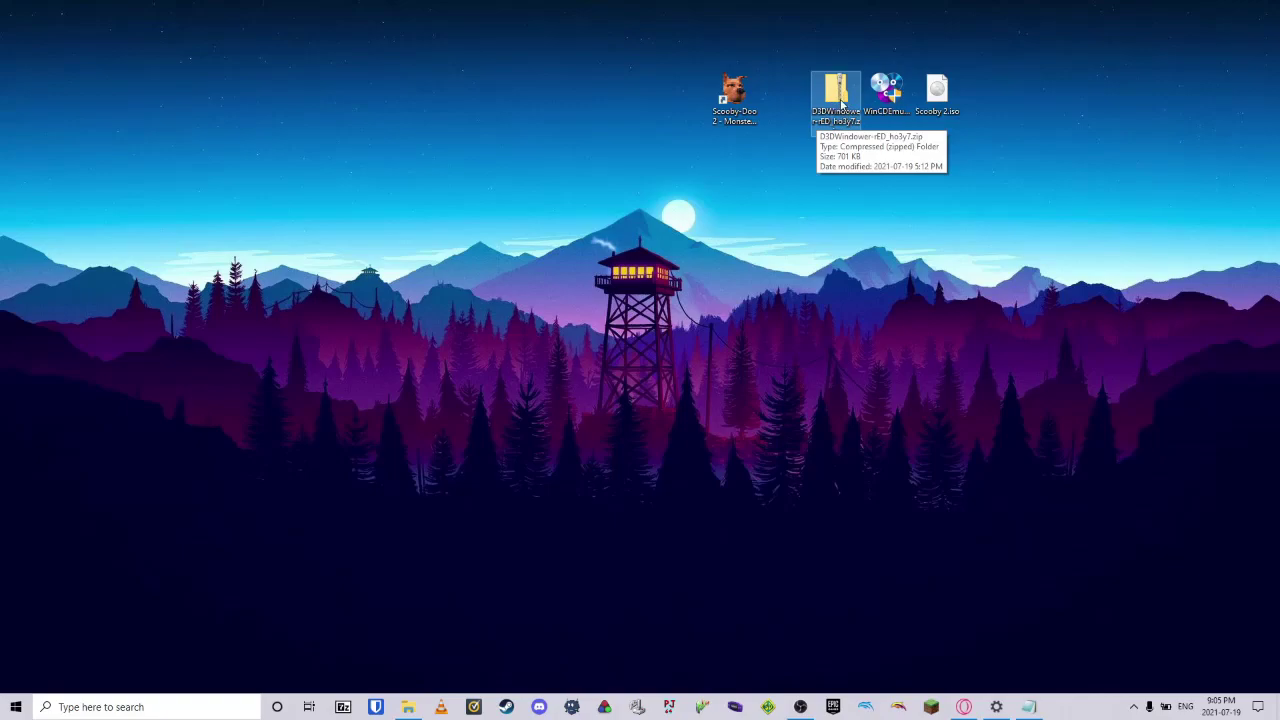
double_click(842, 103)
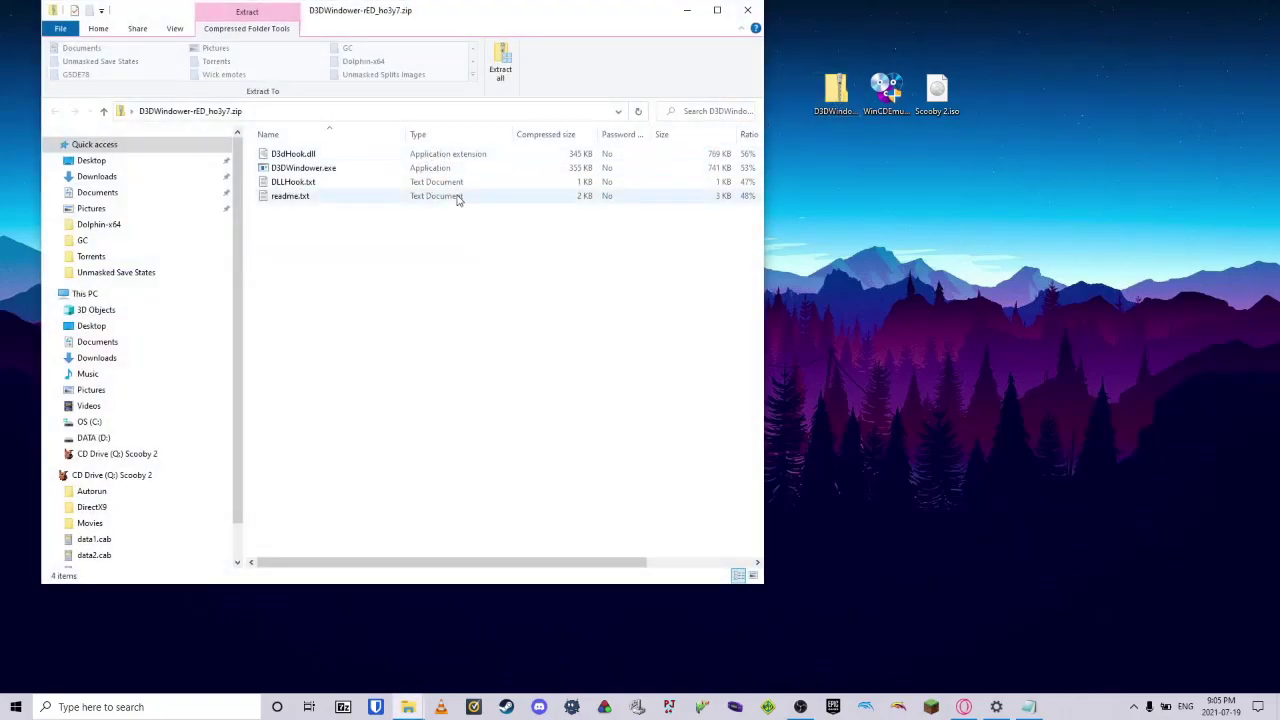
click(747, 10)
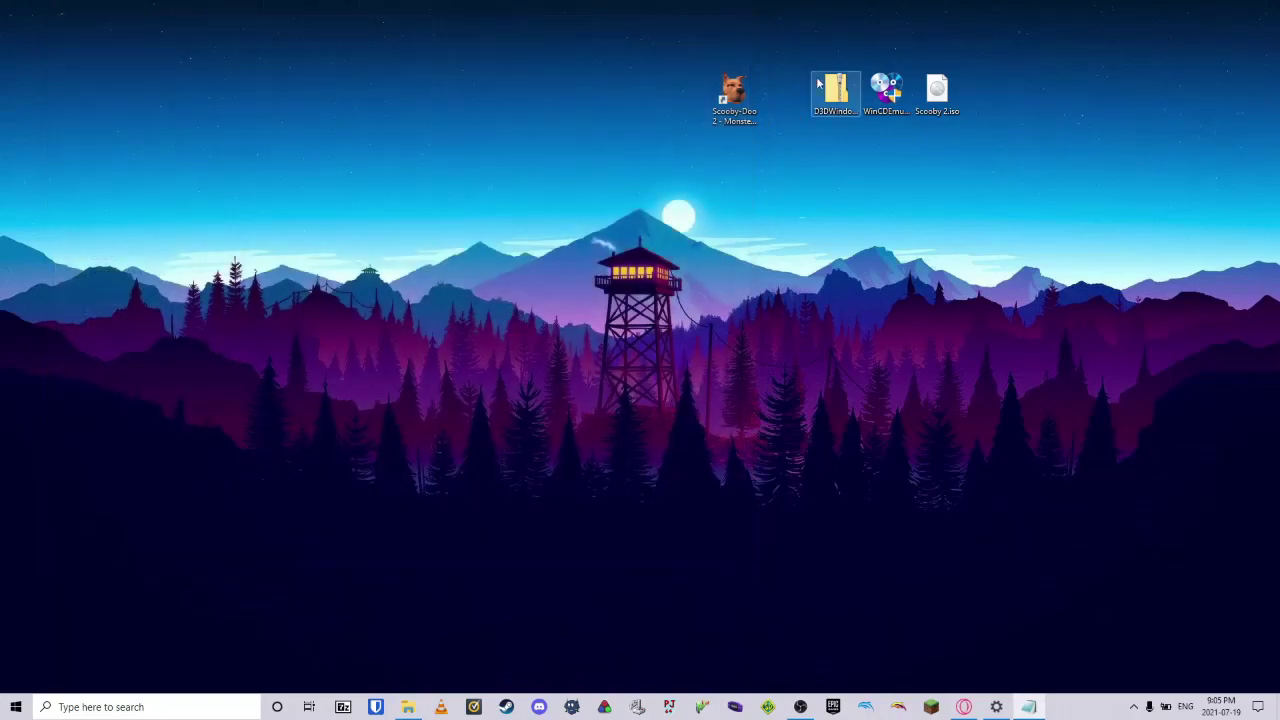
Step: Extract the D3DWindower zip, place the D3DWindower-rED_ho3y7 folder under it, and open the folder
right_click(840, 95)
click(881, 119)
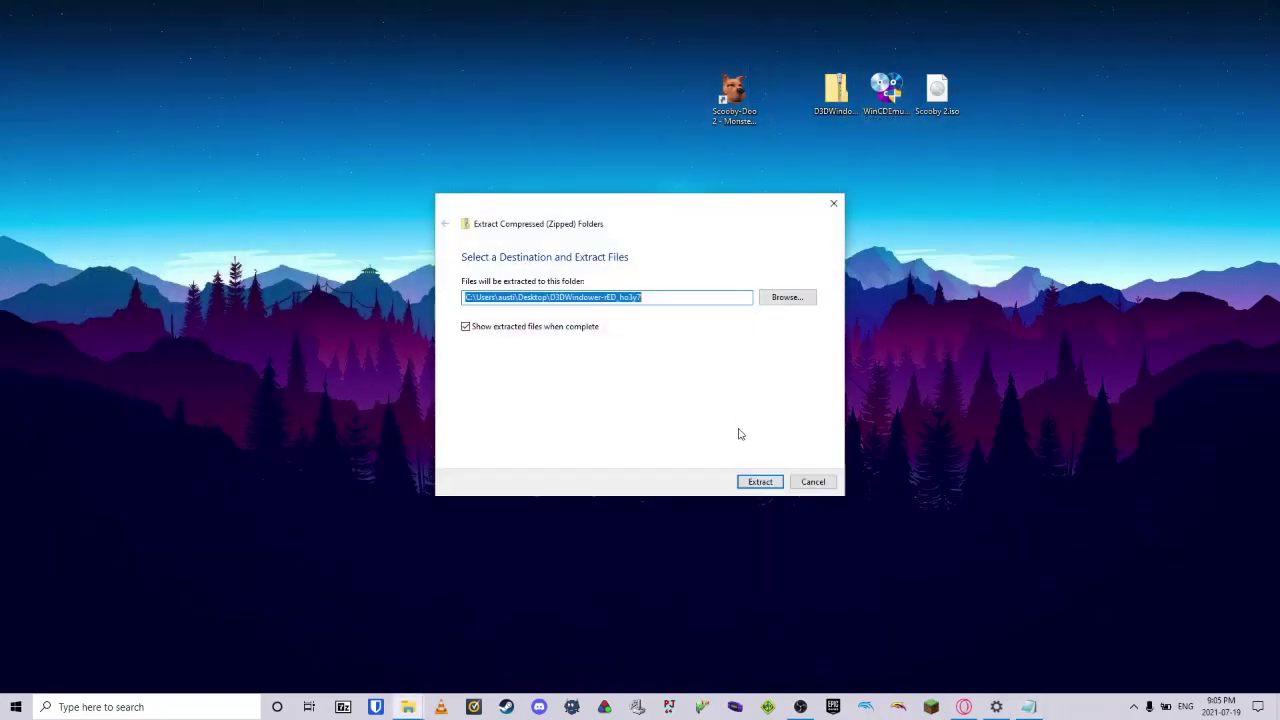
click(760, 482)
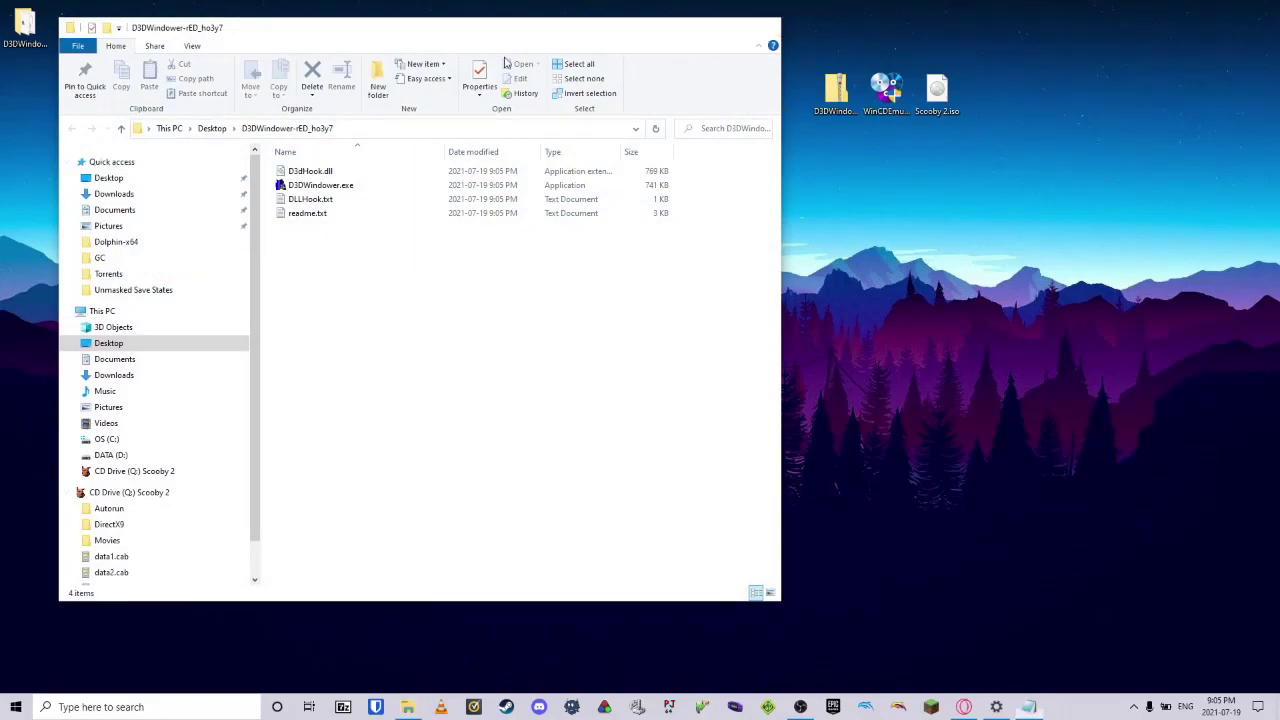
click(765, 27)
drag(31, 32, 838, 160)
double_click(836, 160)
Step: Set D3DWindower.exe to Windows XP (Service Pack 2) compatibility mode and Run as administrator, and apply
click(365, 203)
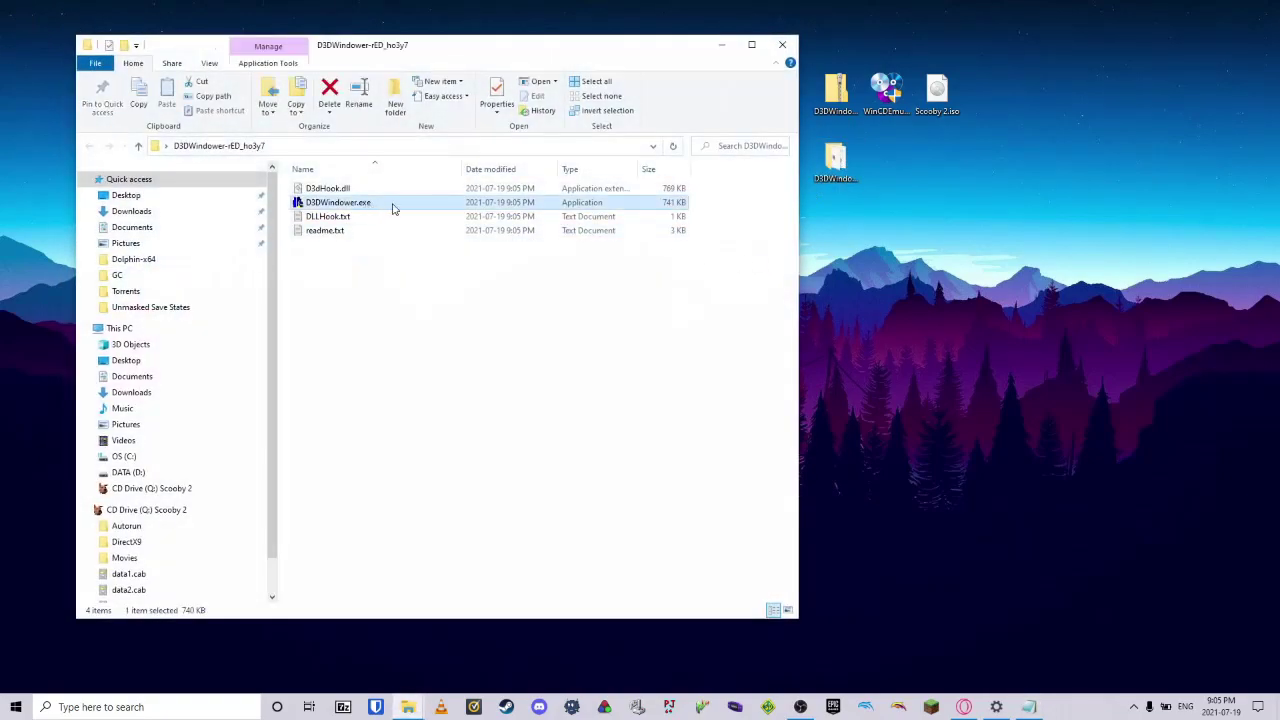
right_click(393, 207)
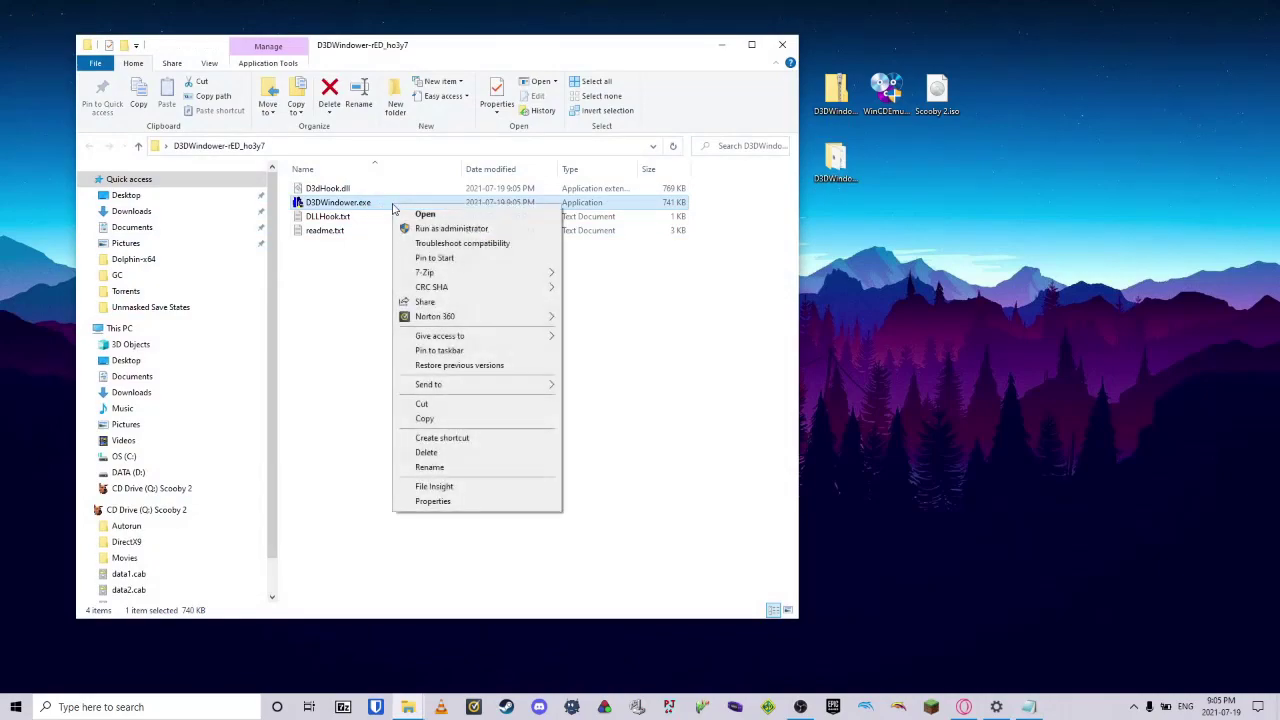
click(477, 506)
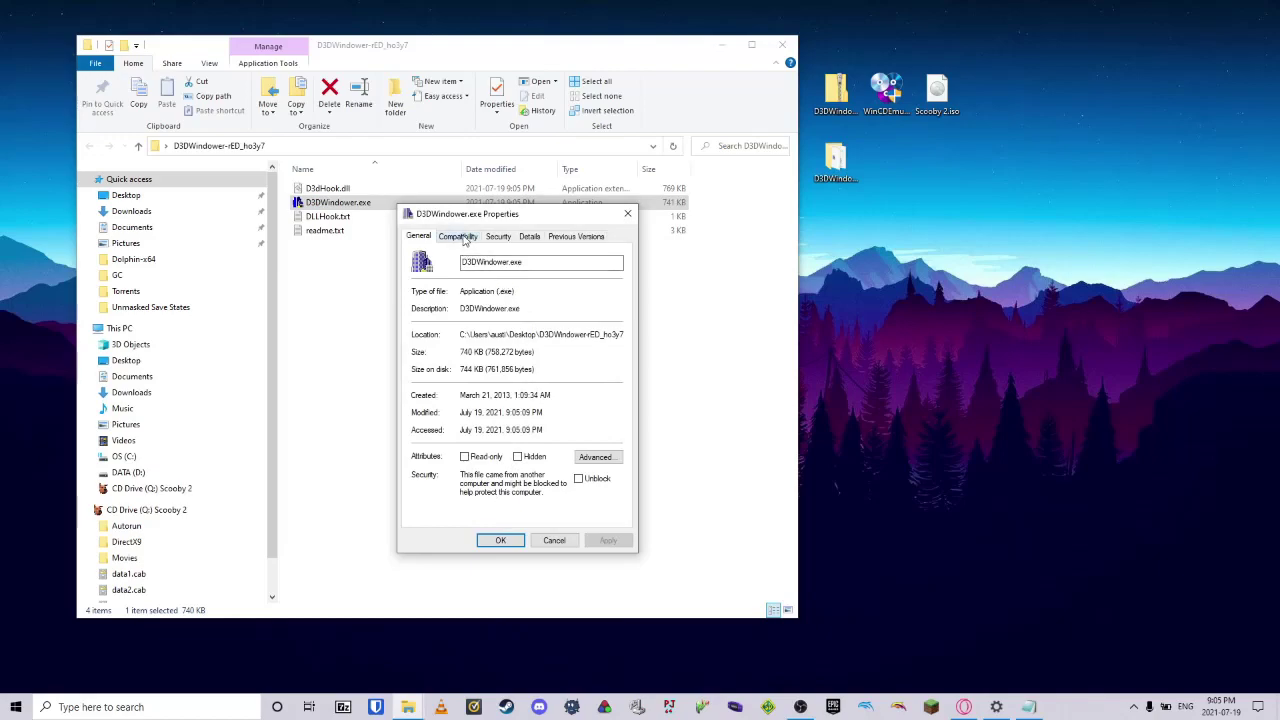
click(462, 237)
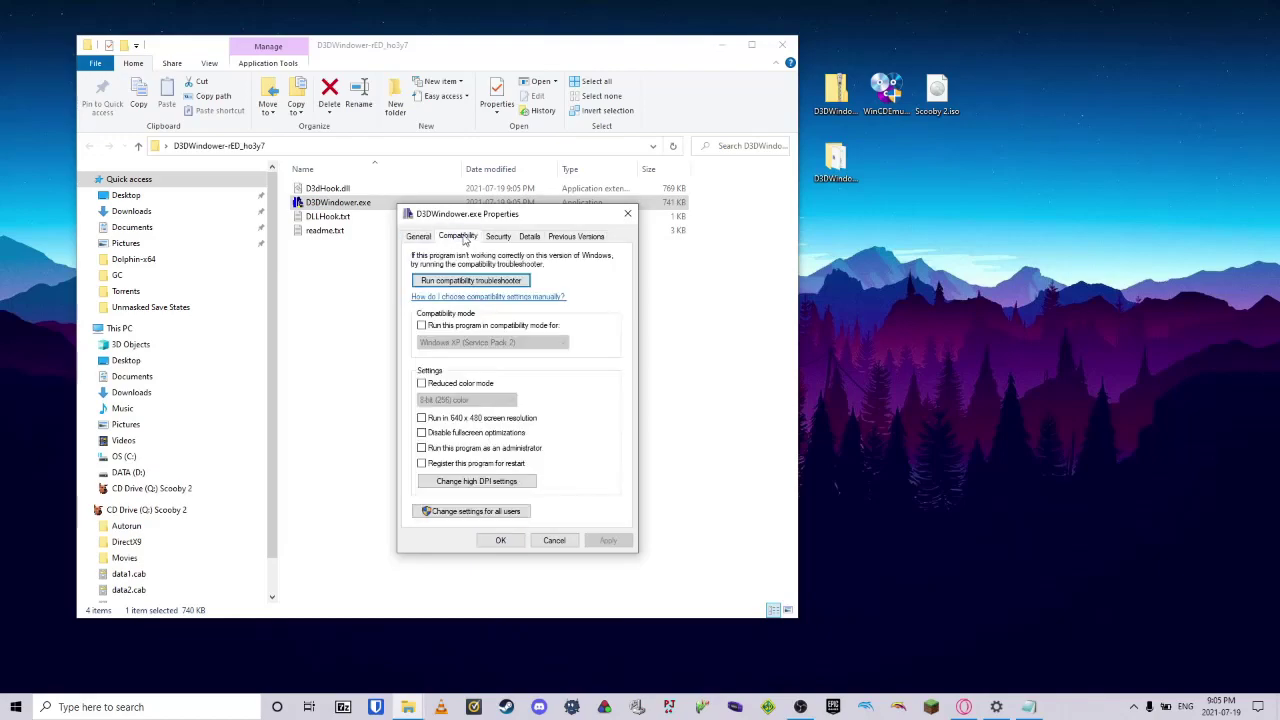
click(443, 329)
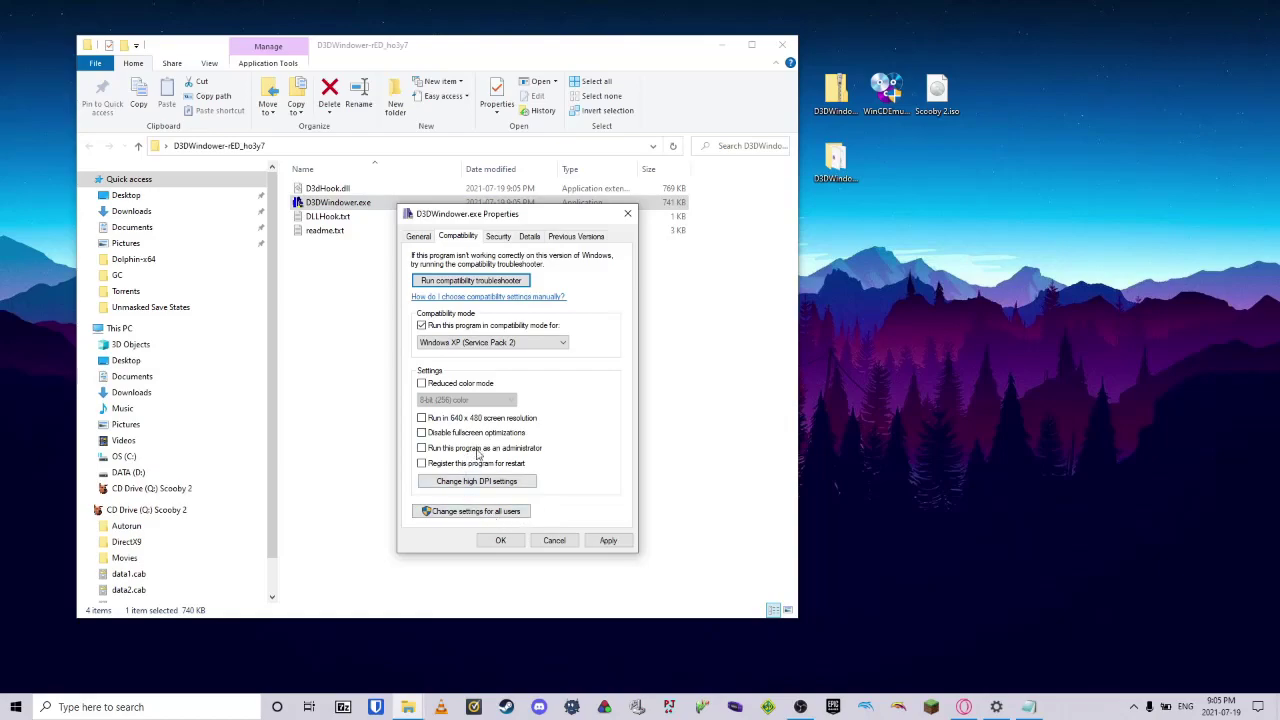
click(607, 541)
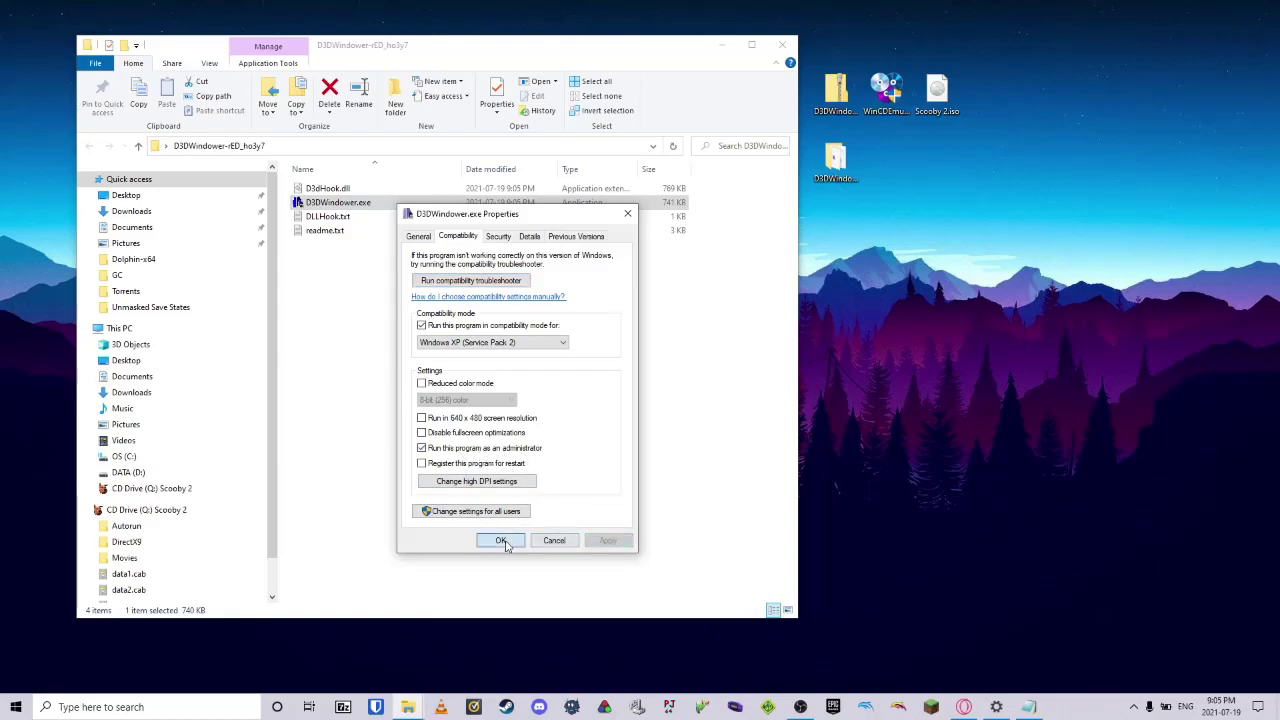
click(503, 541)
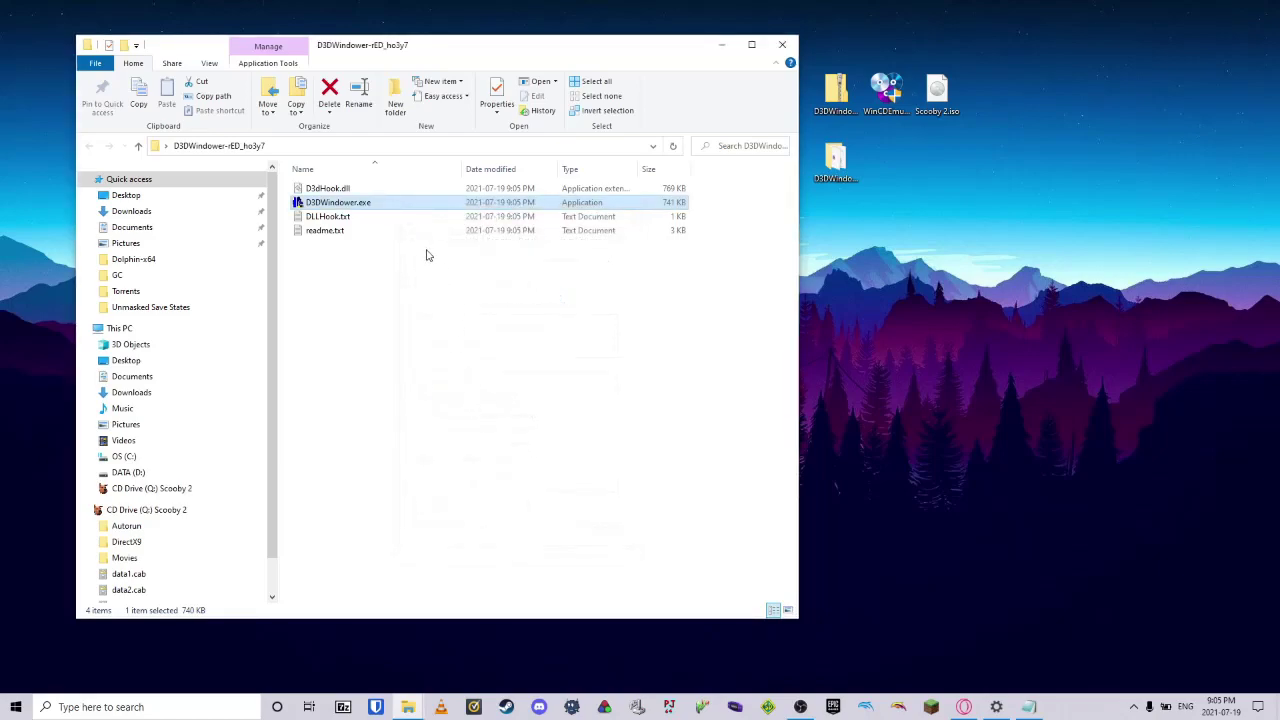
Step: Launch D3DWindower.exe and shift its window slightly downward
right_click(391, 210)
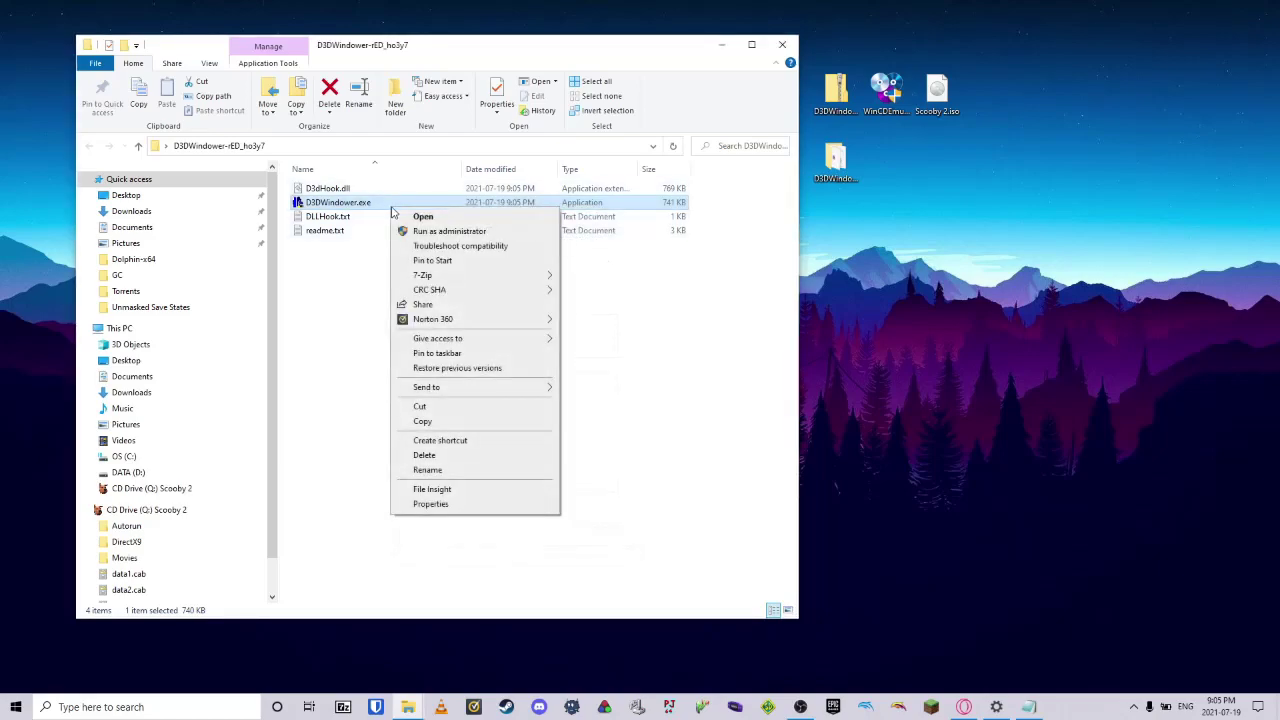
click(452, 217)
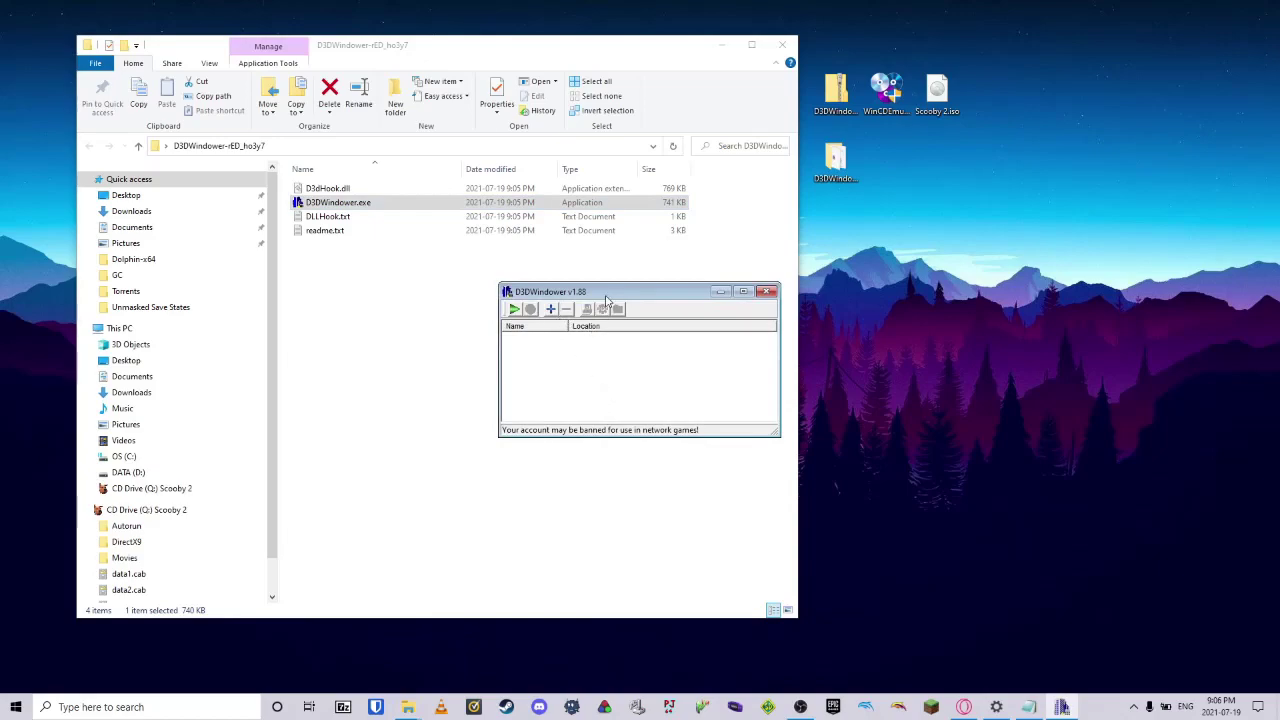
drag(607, 299, 603, 313)
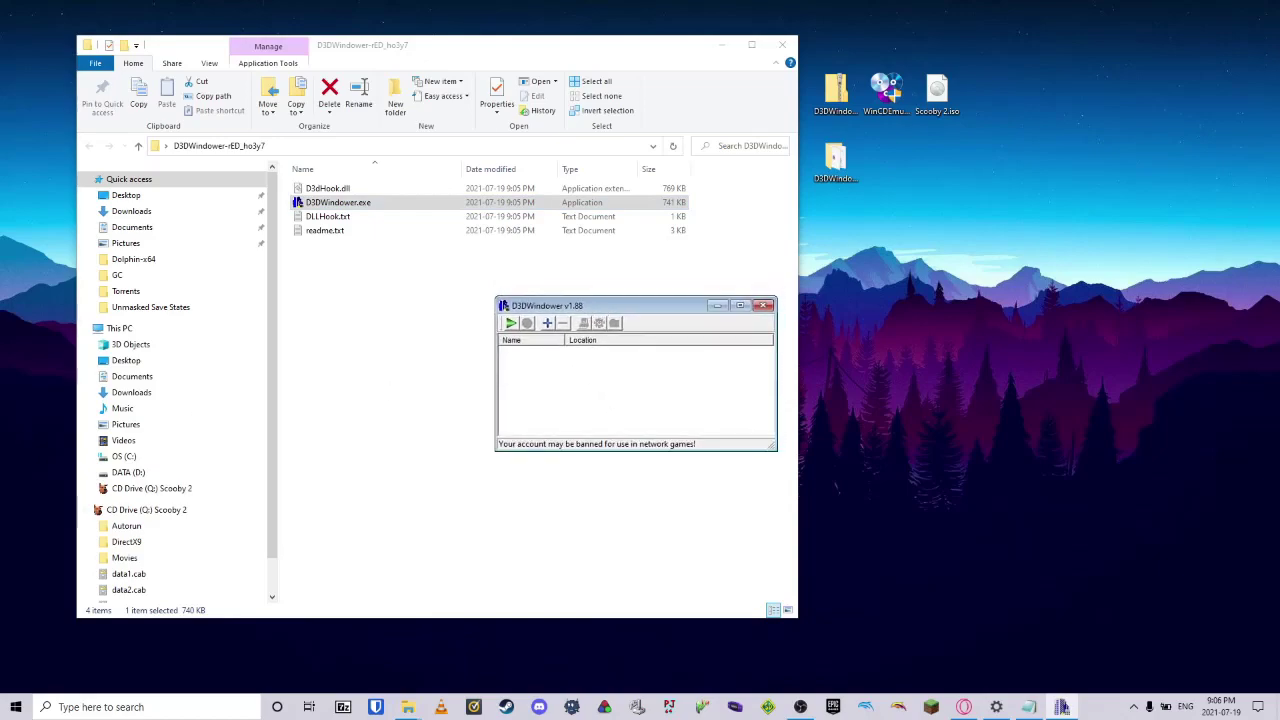
Step: Start adding a program in D3DWindower and browse from the Desktop to the OS (C:) drive
click(548, 324)
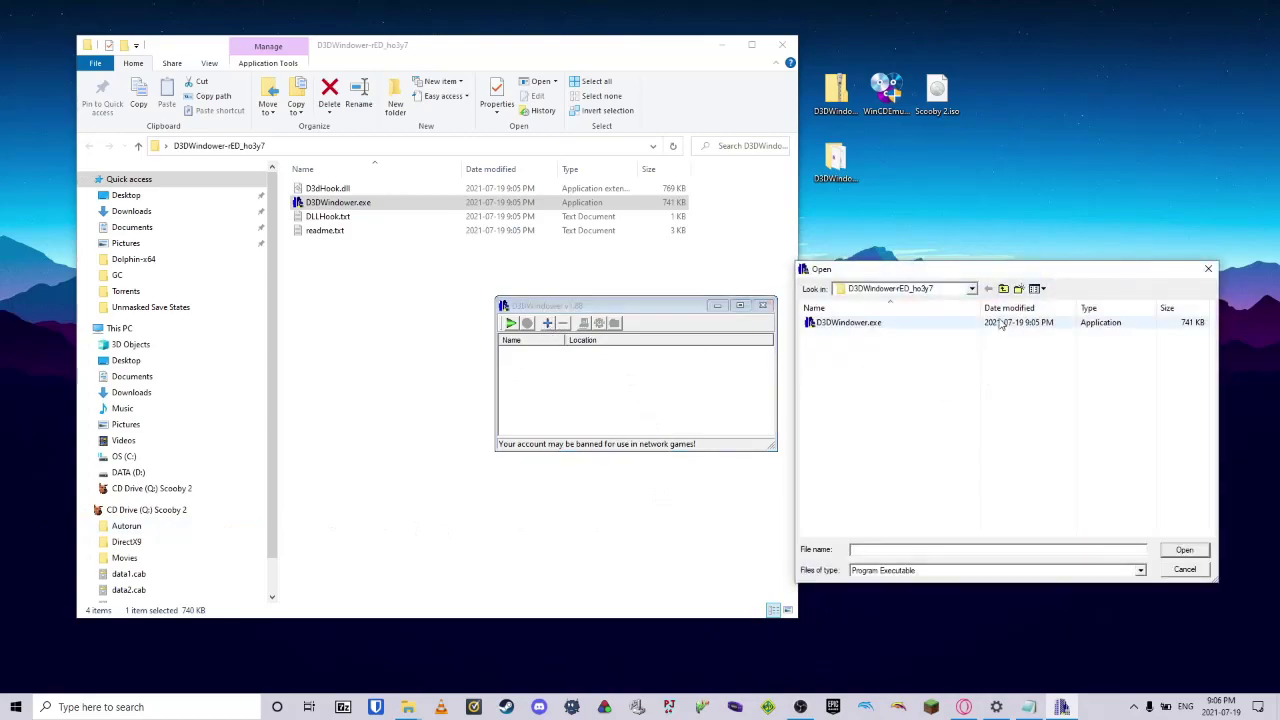
click(1003, 289)
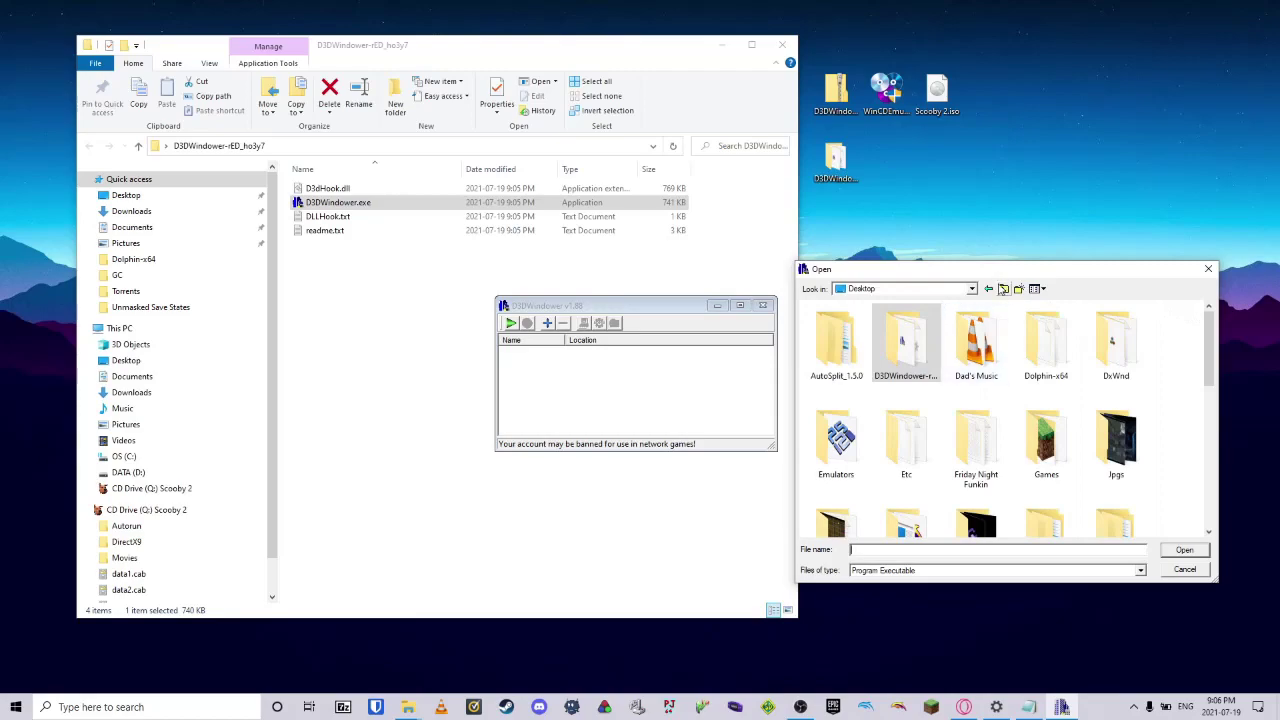
scroll(1008, 360, down, 5)
scroll(1010, 369, up, 5)
click(1003, 289)
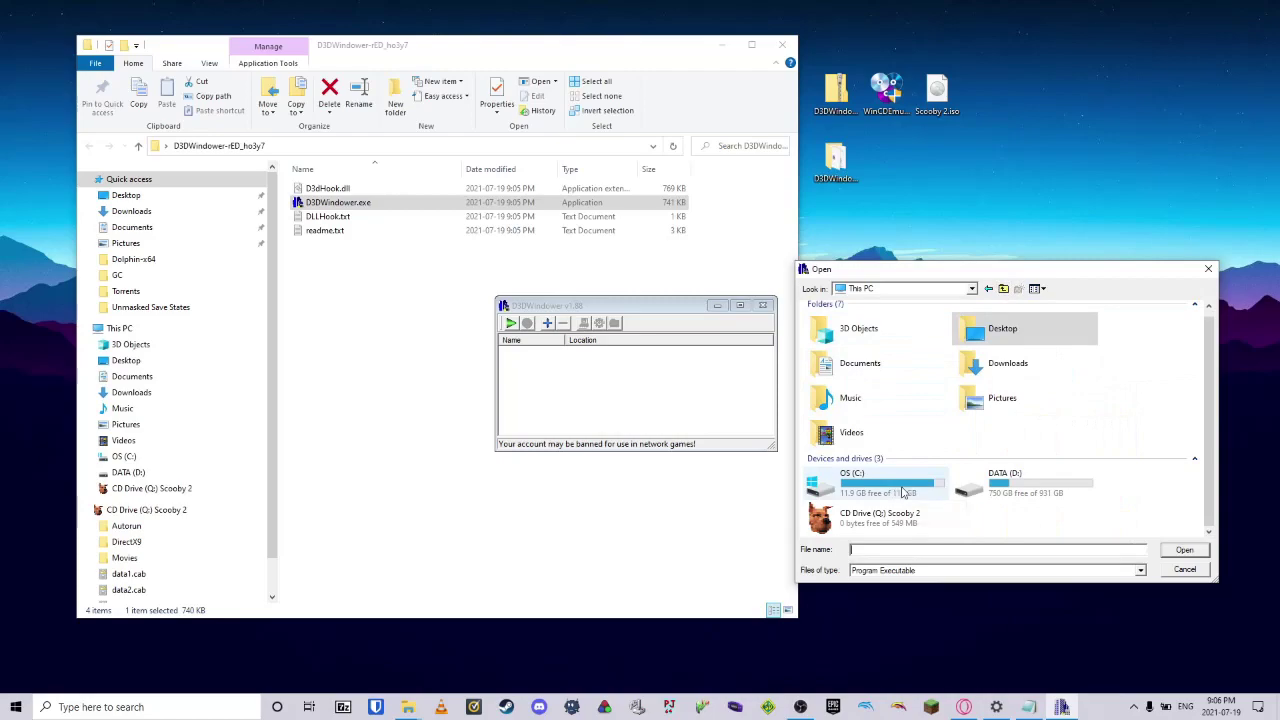
click(877, 484)
double_click(877, 484)
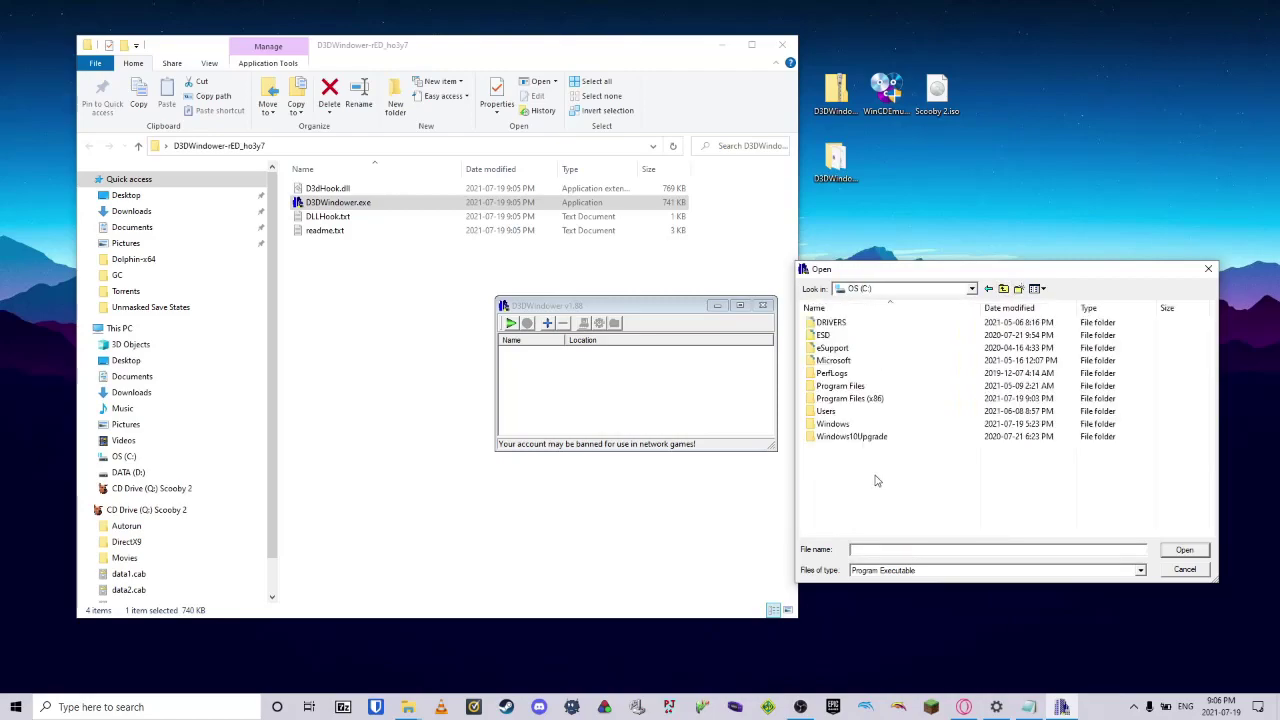
Step: Add Scooby.exe from Program Files (x86)\THQ\Warner Bros\Scooby-Doo\Monsters Unleashed
double_click(884, 400)
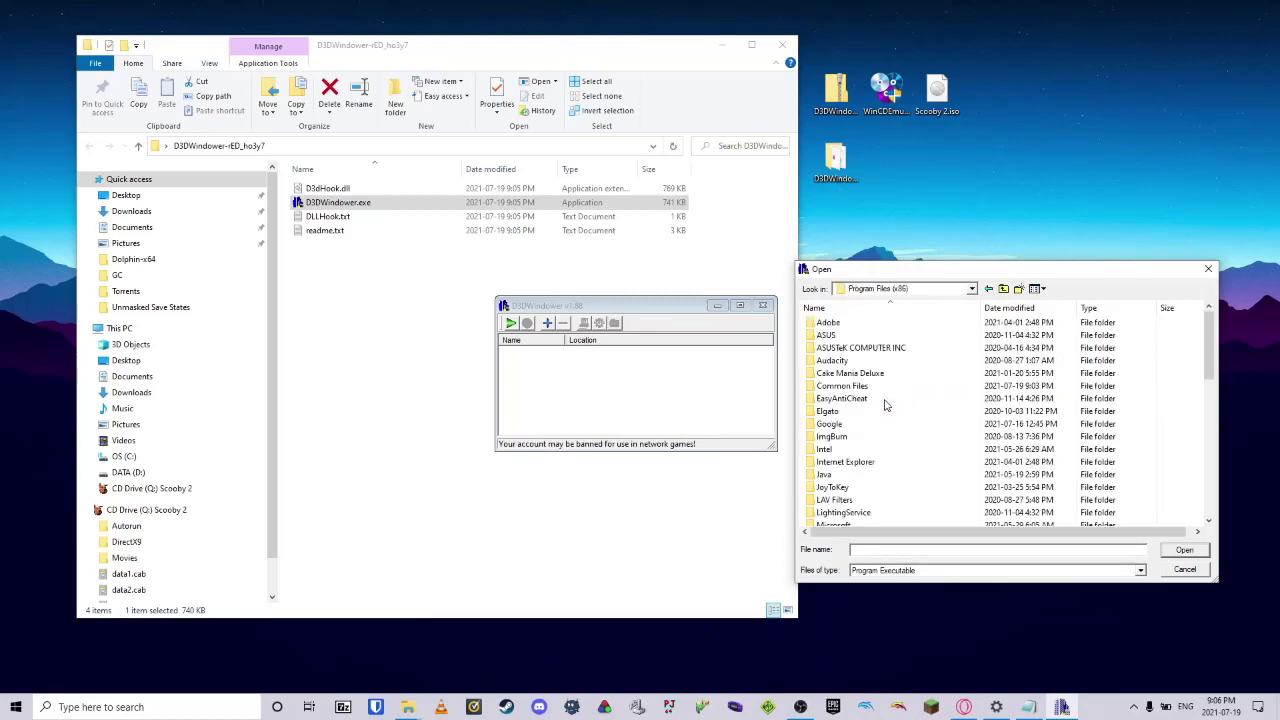
scroll(882, 427, down, 10)
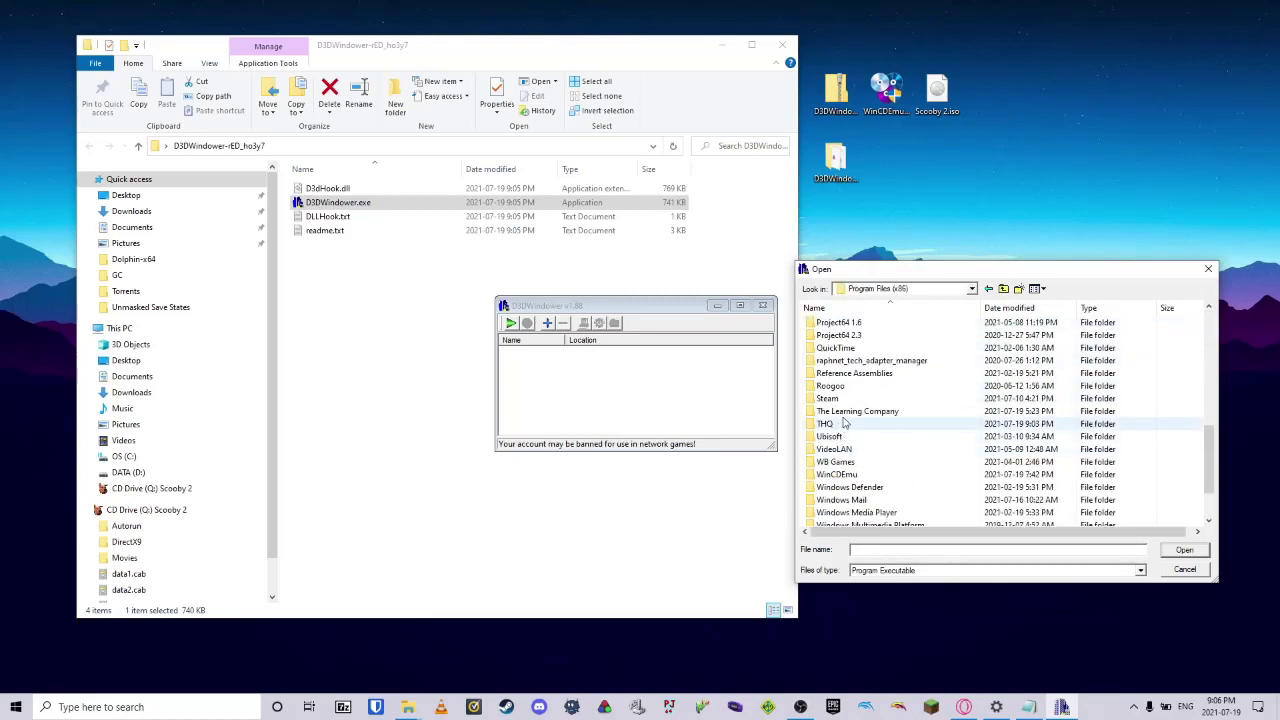
double_click(847, 427)
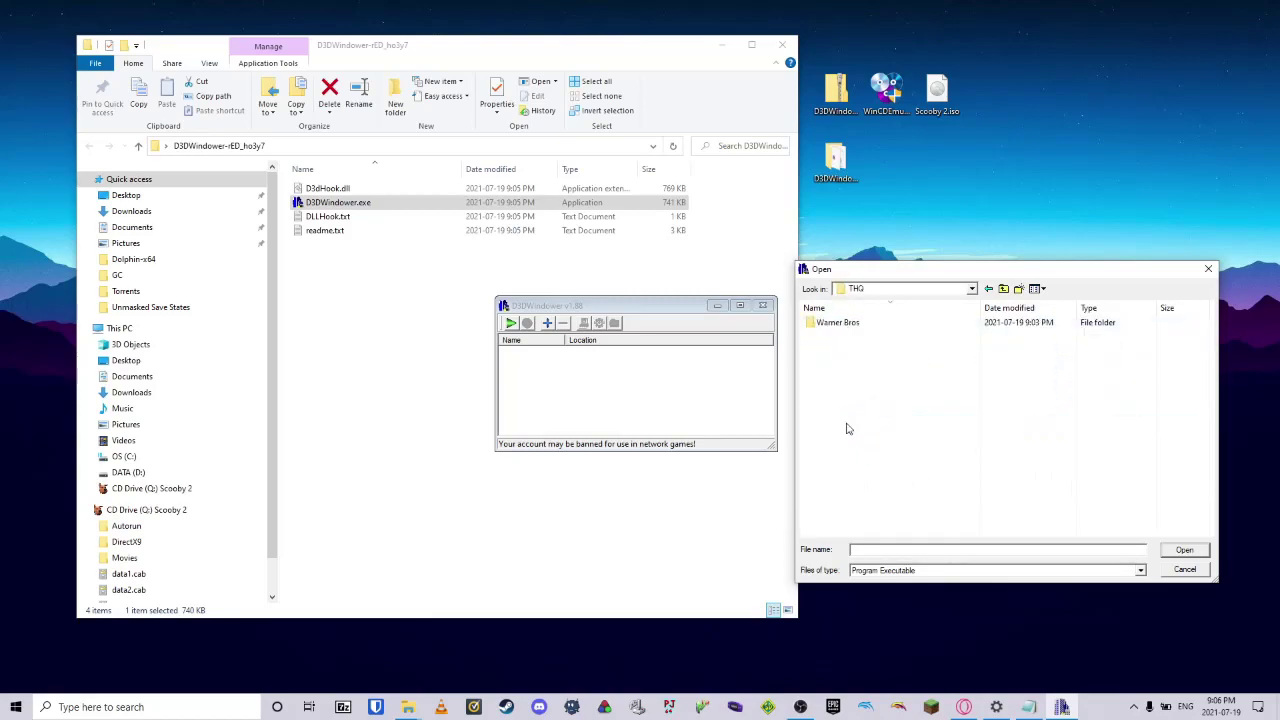
click(876, 328)
double_click(838, 322)
double_click(838, 322)
double_click(876, 326)
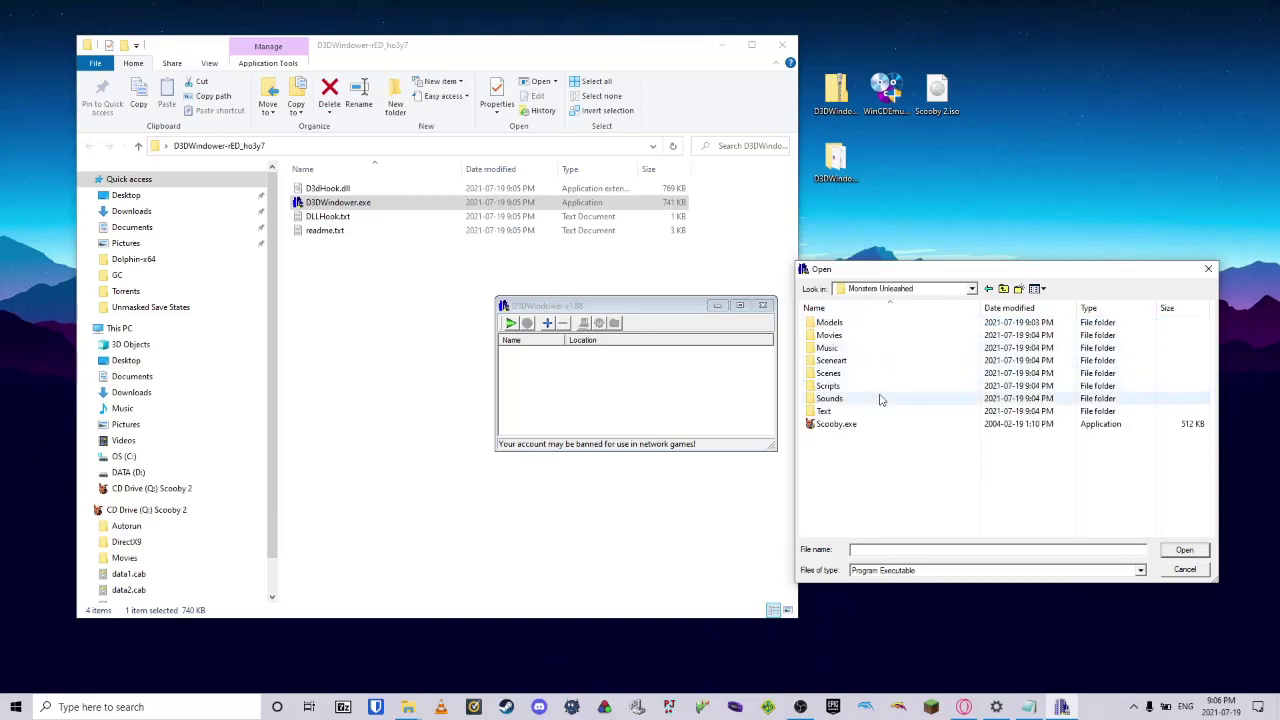
click(882, 425)
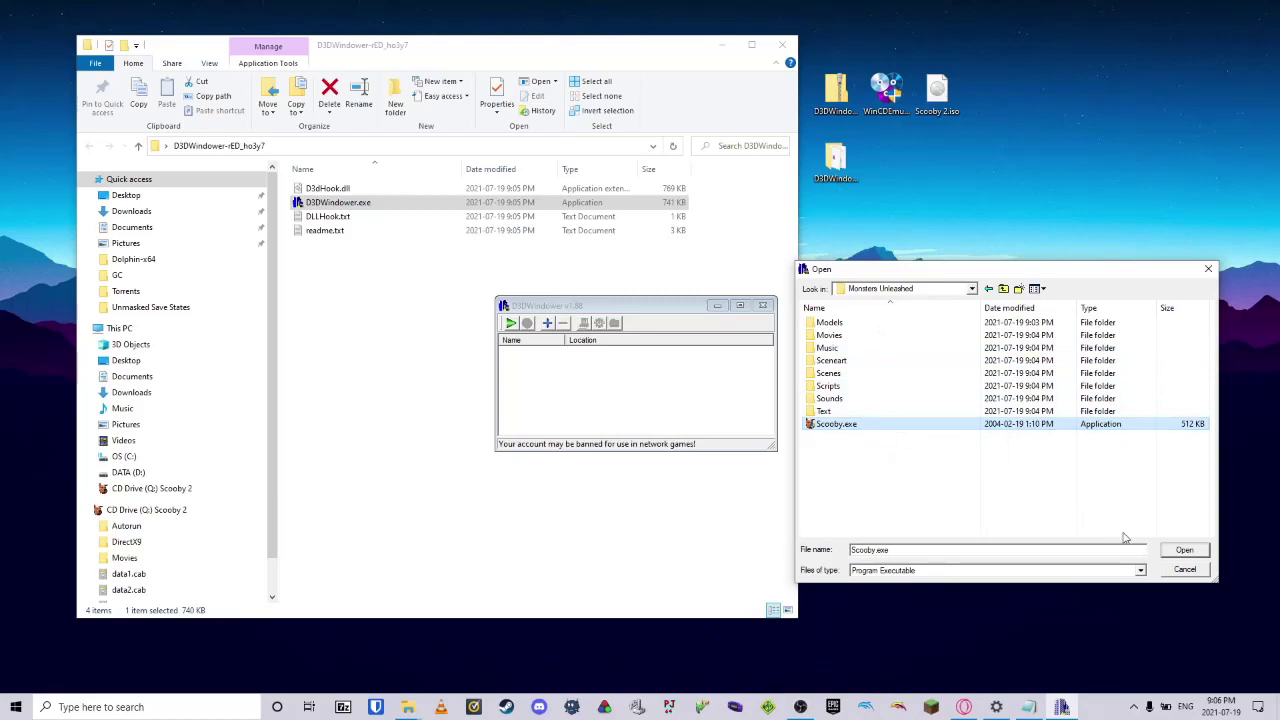
click(1199, 553)
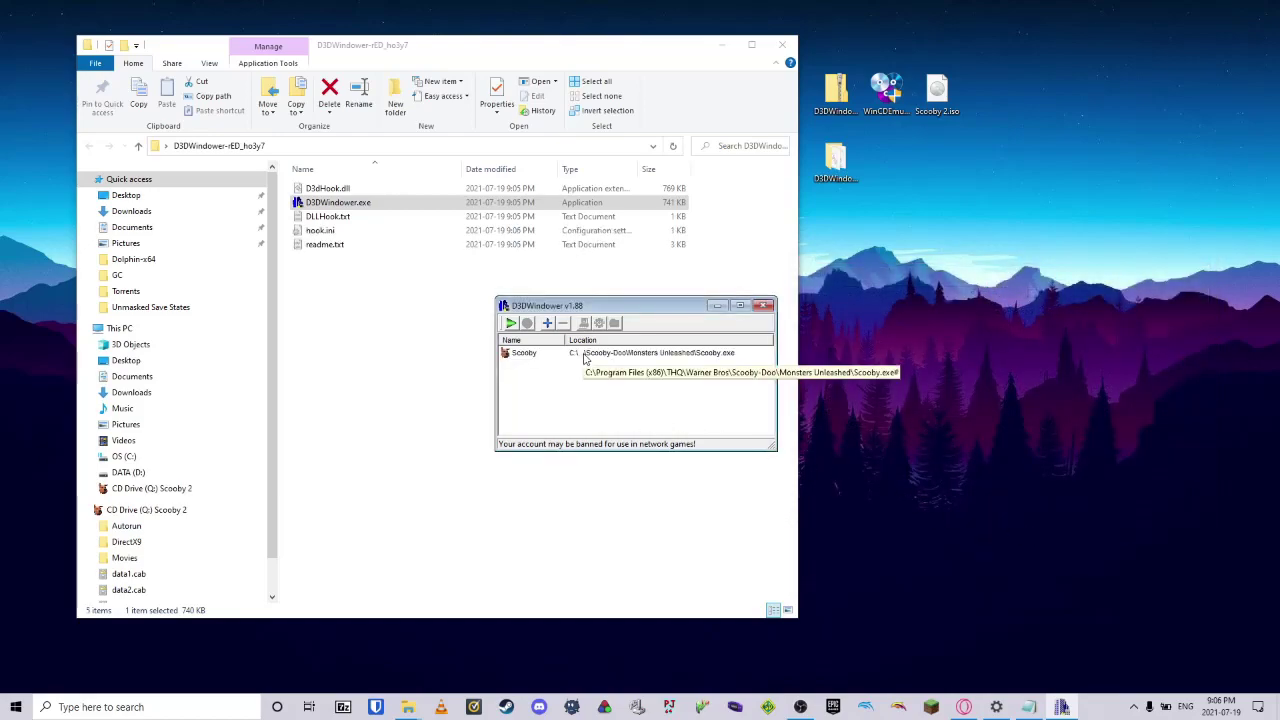
Step: In Scooby's options, uncheck Use Windowed Mode and check Show FPS and Use Background Priority
click(585, 355)
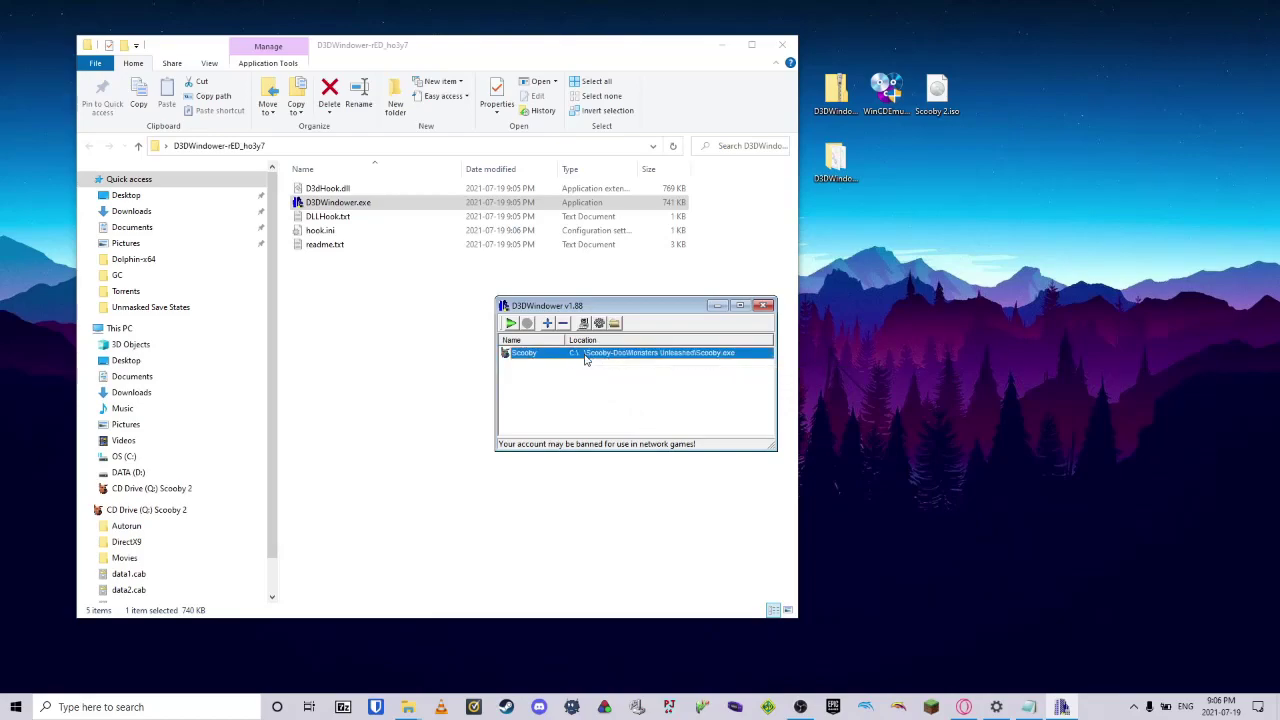
right_click(594, 356)
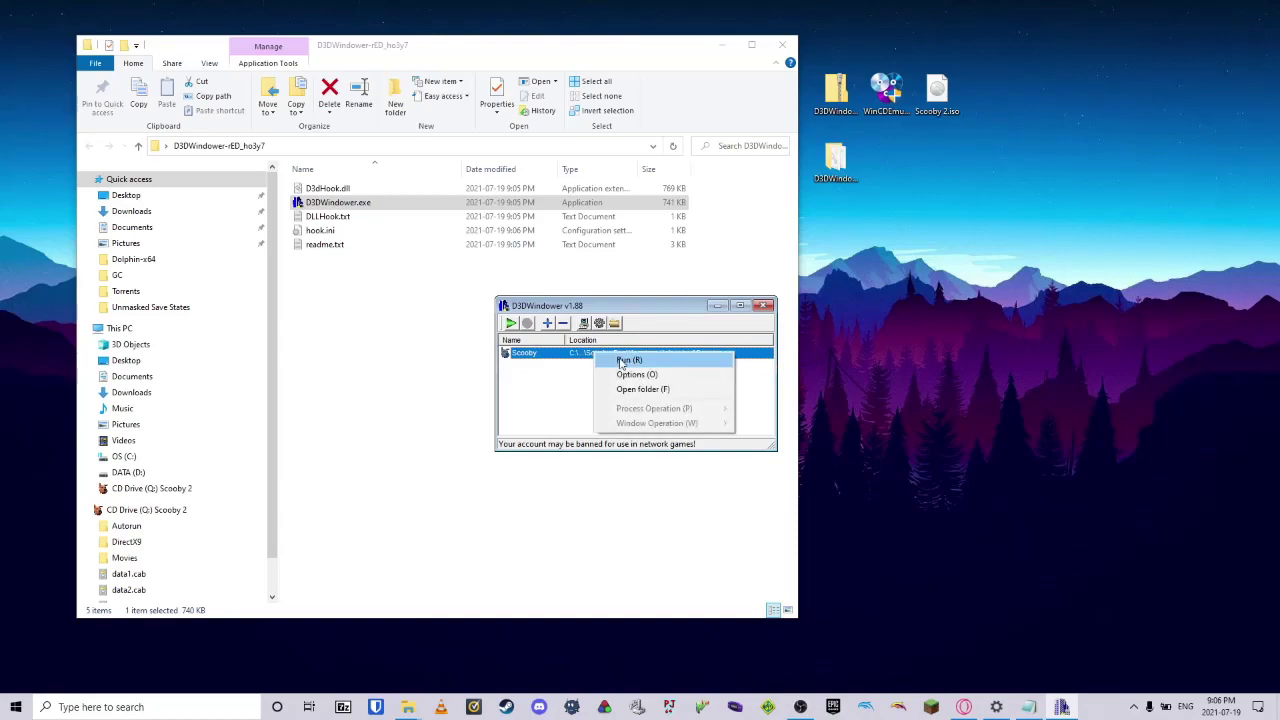
click(632, 376)
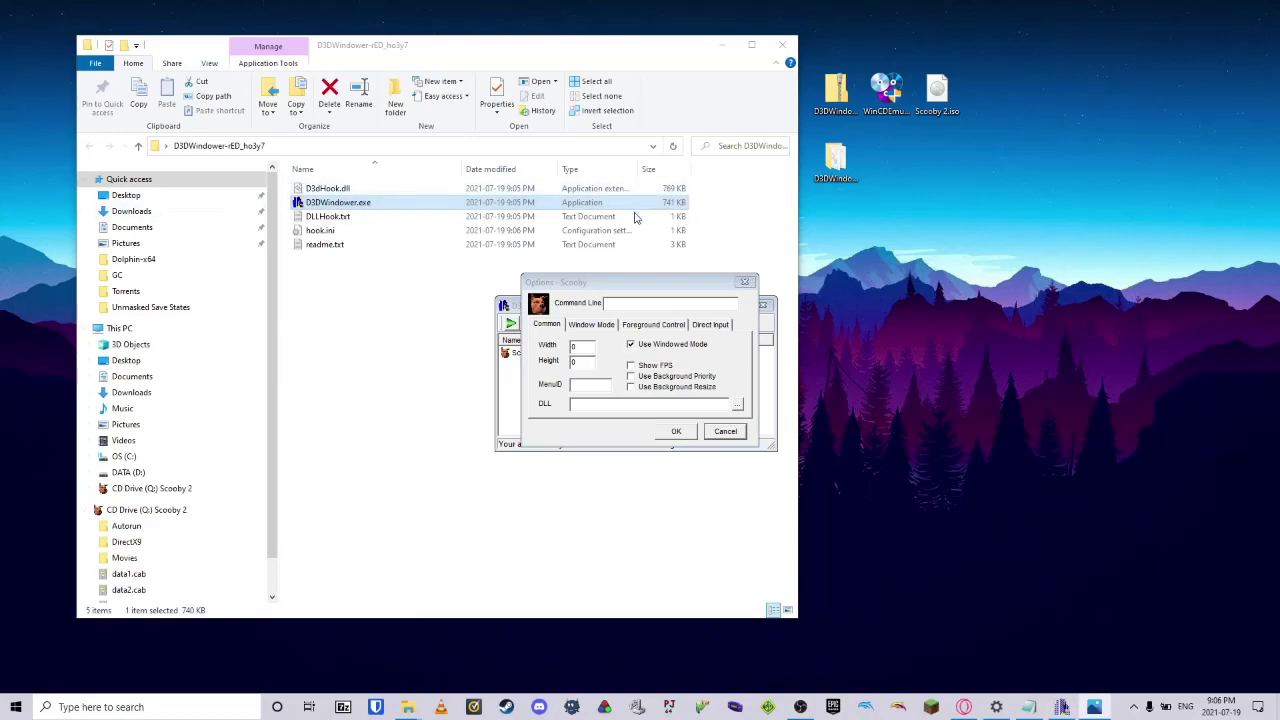
click(630, 346)
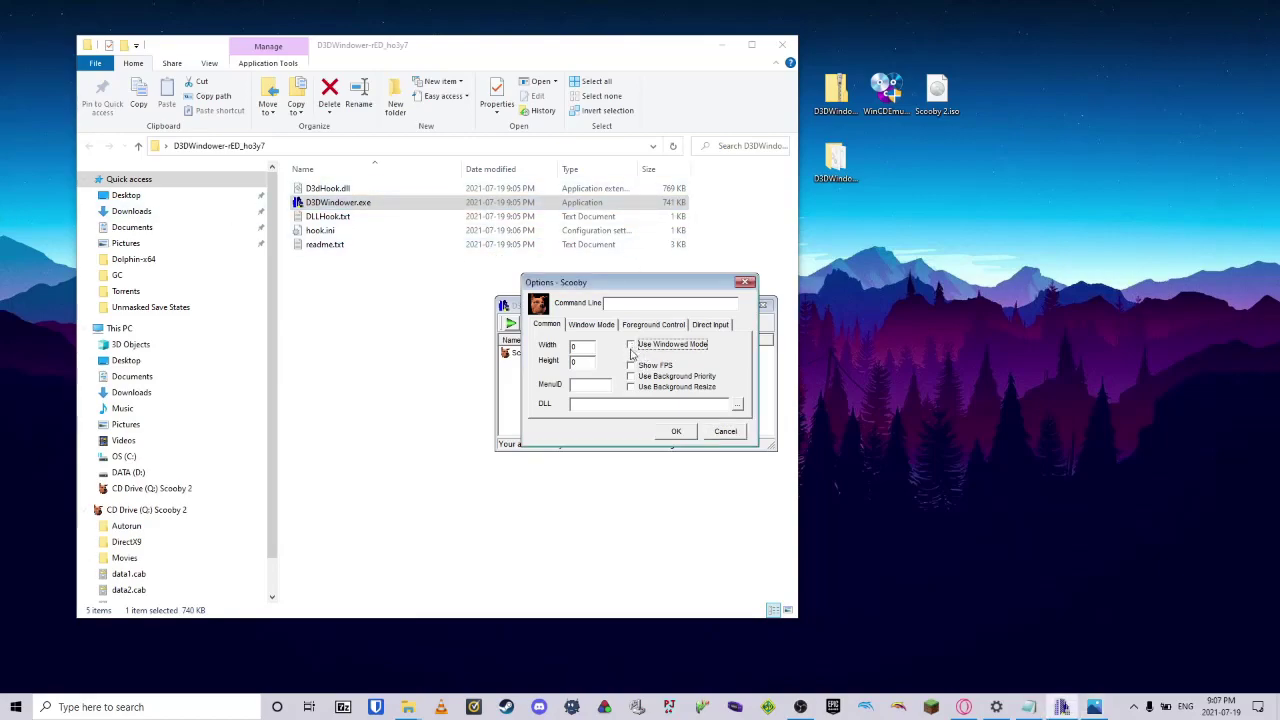
click(631, 366)
click(631, 378)
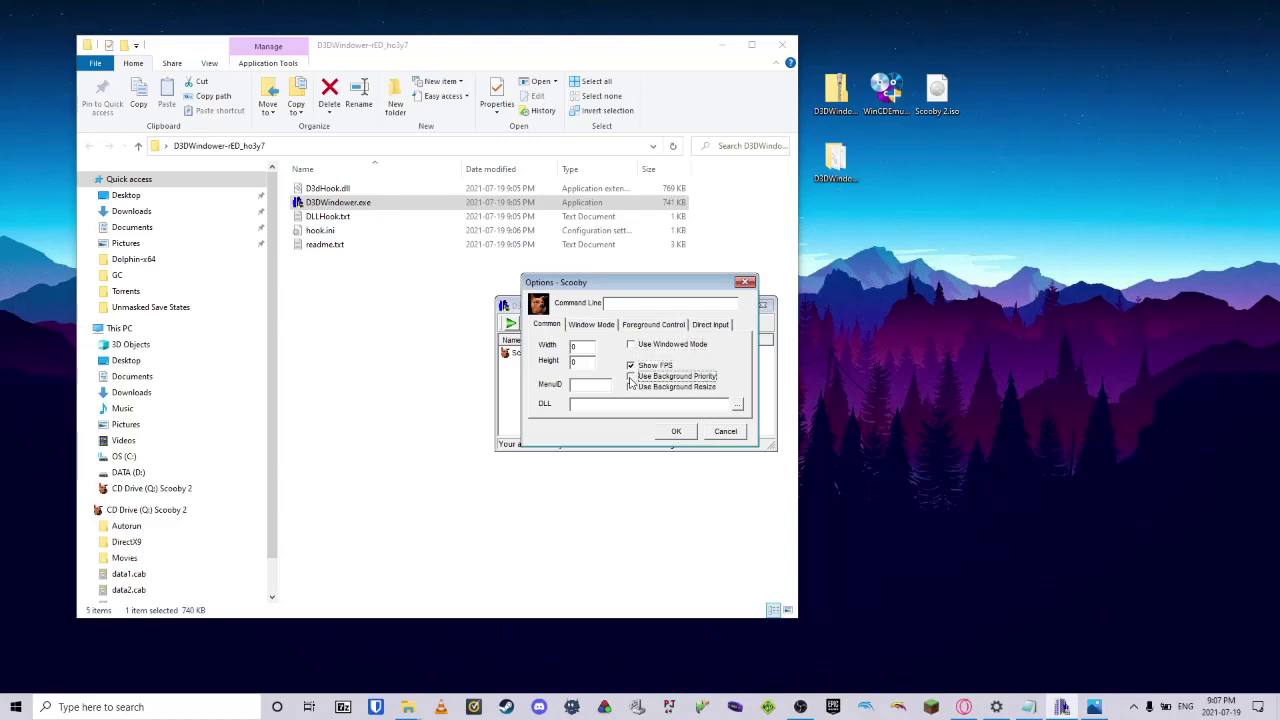
Step: Choose D3dHook.dll from the Desktop's D3DWindower-rED_ho3y7 folder as the hook DLL
click(737, 404)
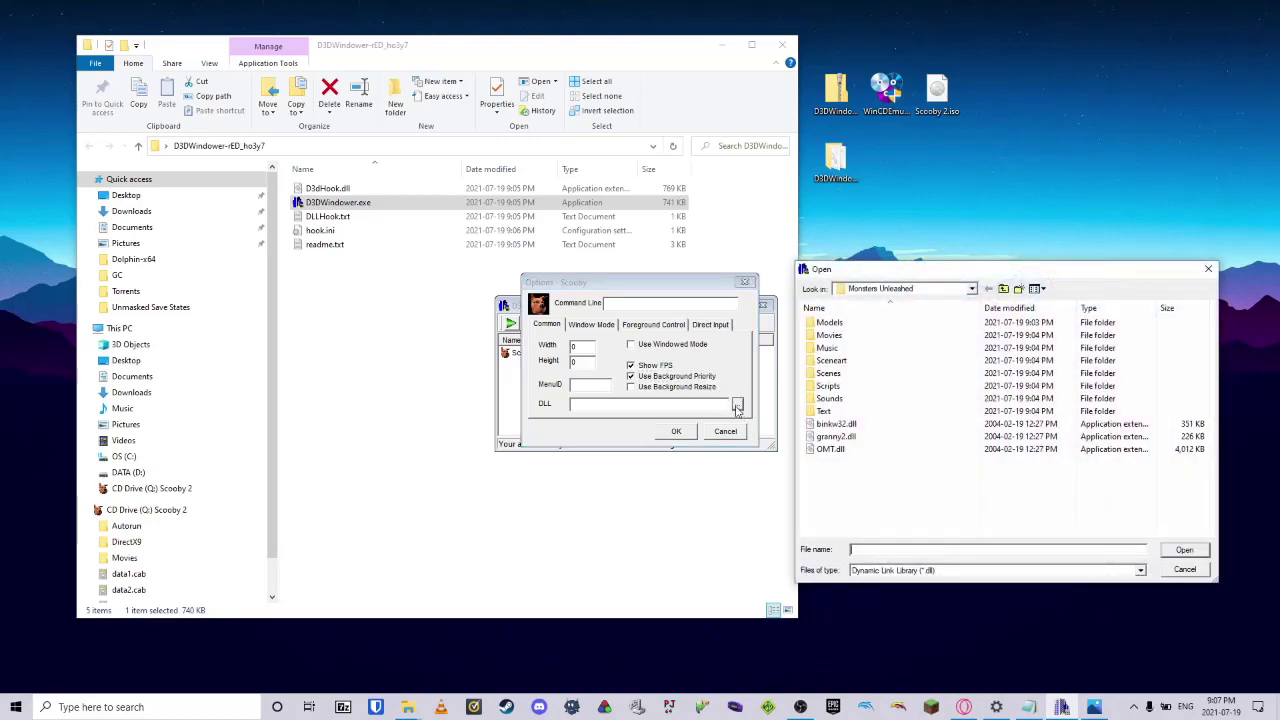
click(972, 289)
scroll(927, 322, up, 6)
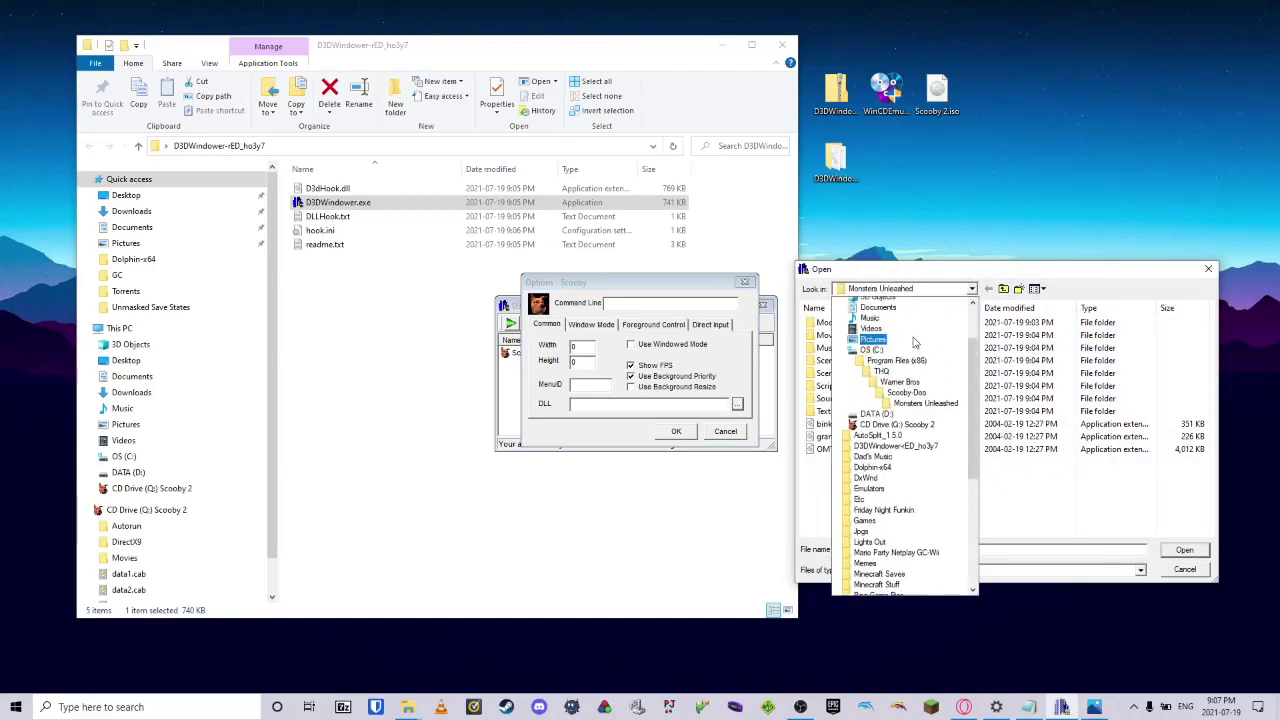
click(886, 376)
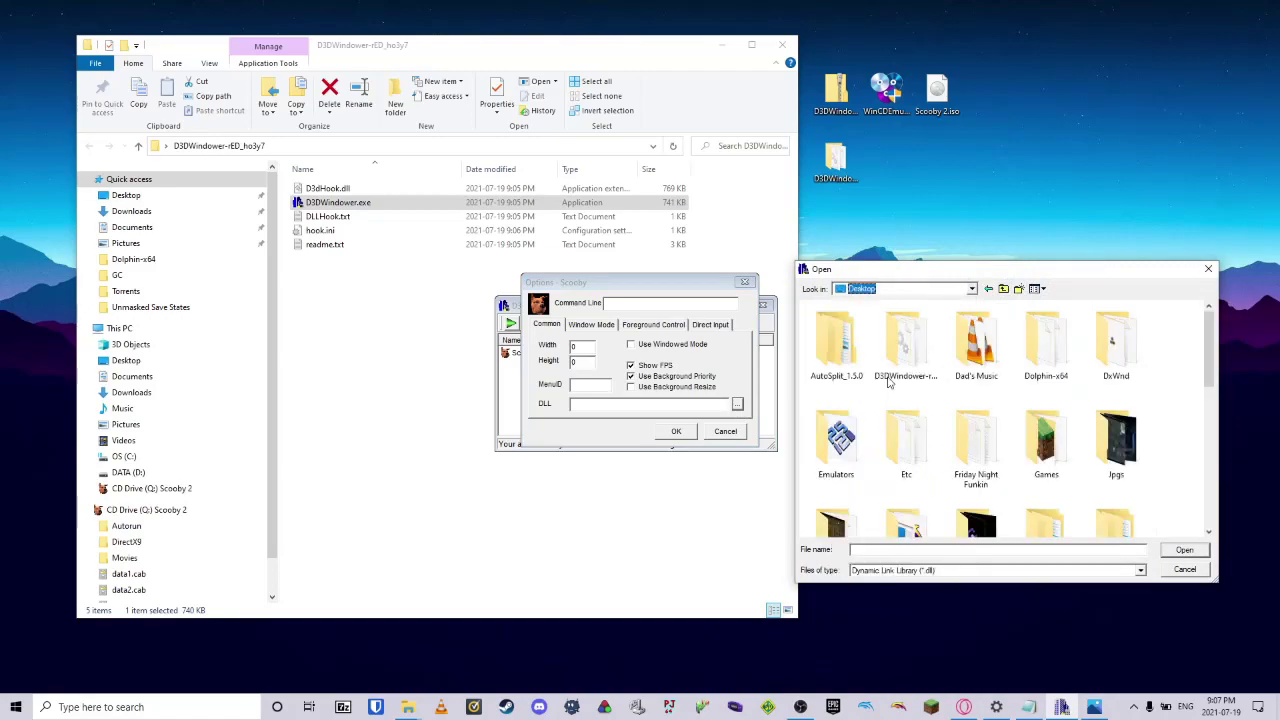
click(886, 348)
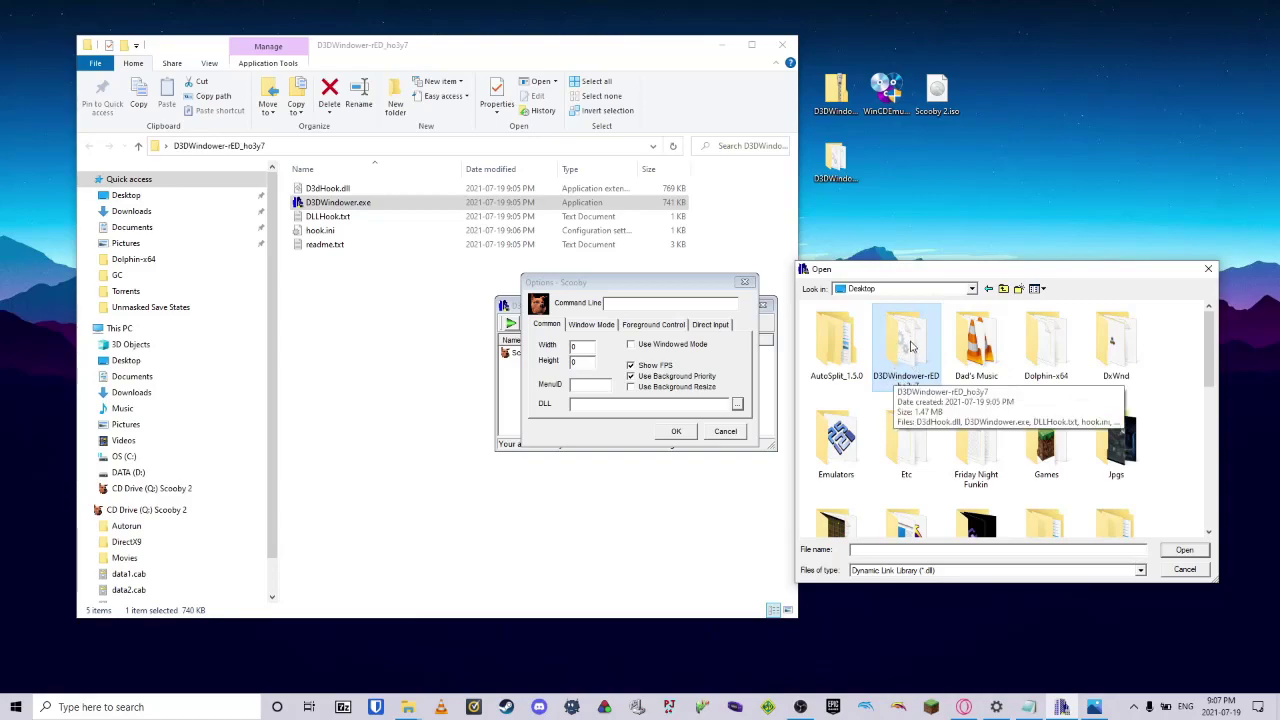
double_click(910, 346)
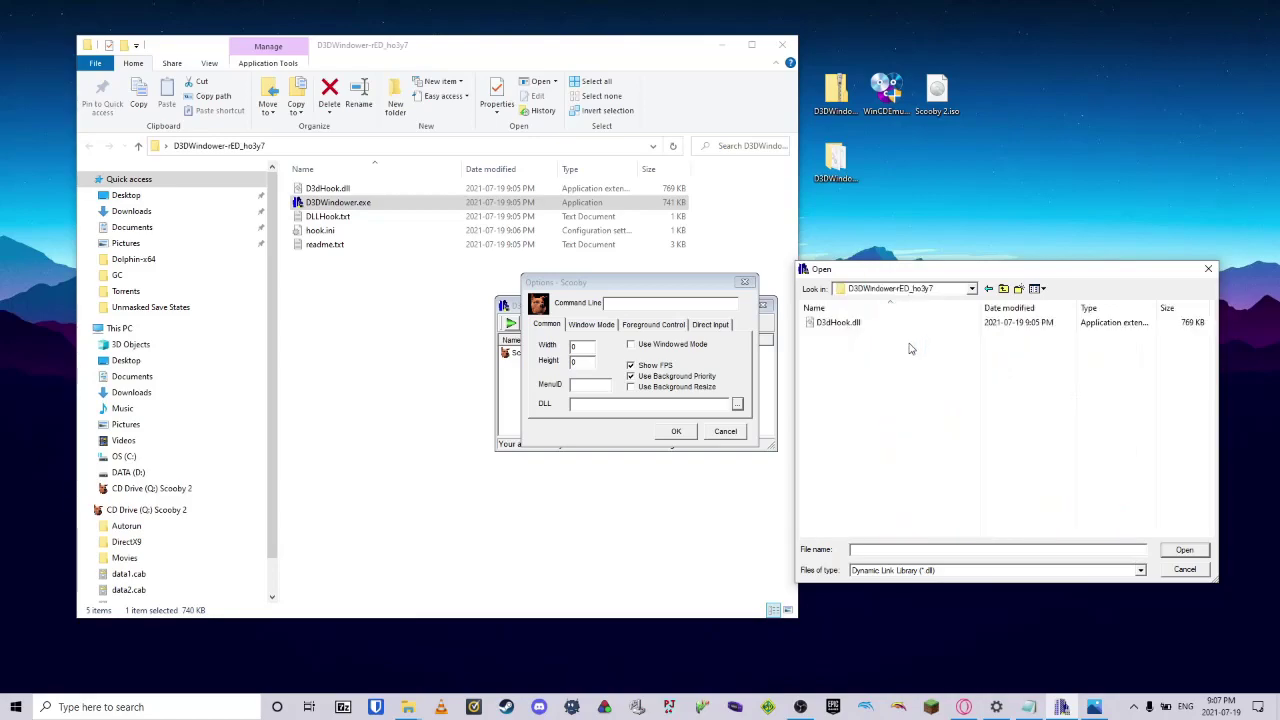
click(829, 326)
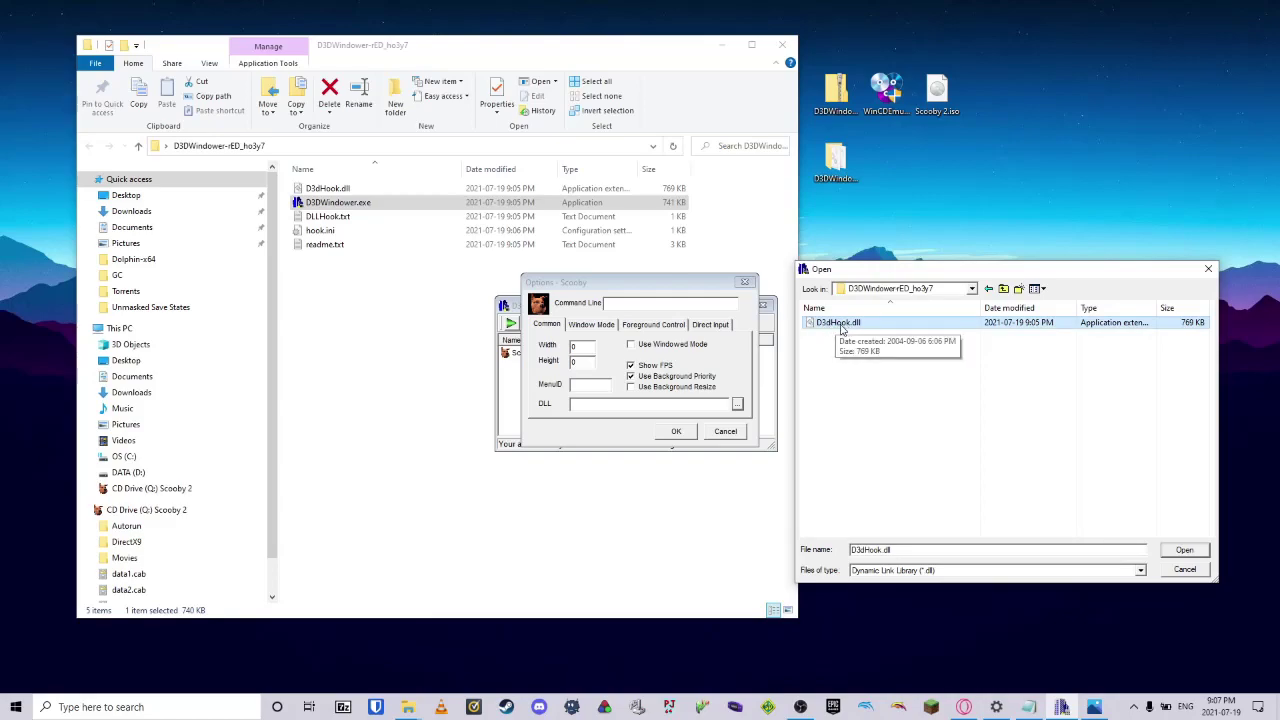
double_click(842, 326)
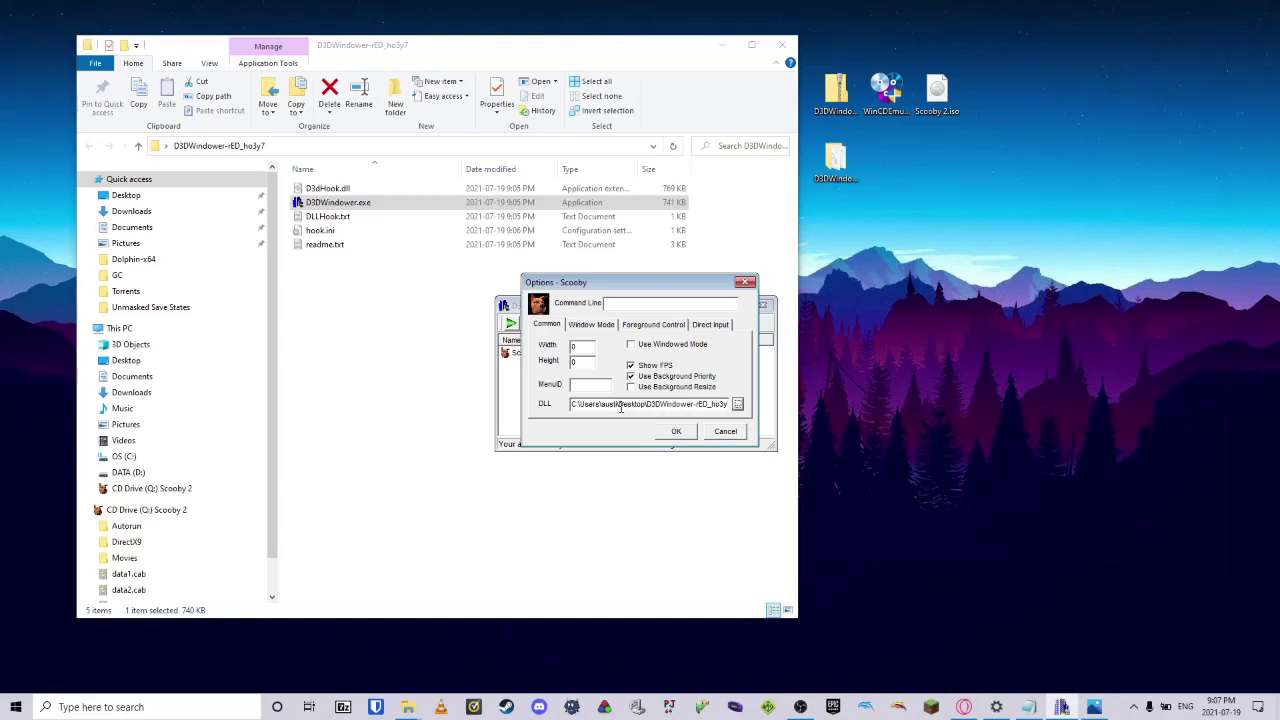
Step: On the Window Mode tab, turn off the DirectX 8-9 (Direct3D) and Use GDI options
click(600, 328)
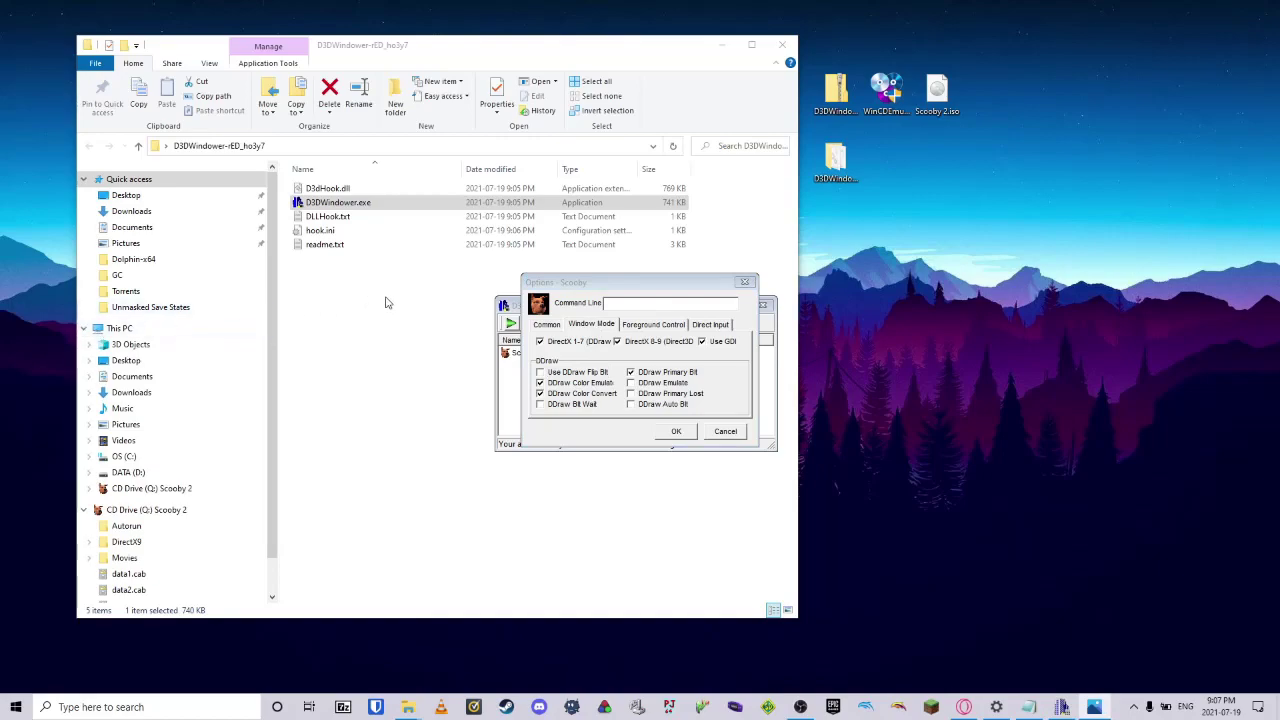
click(620, 348)
click(620, 348)
click(713, 343)
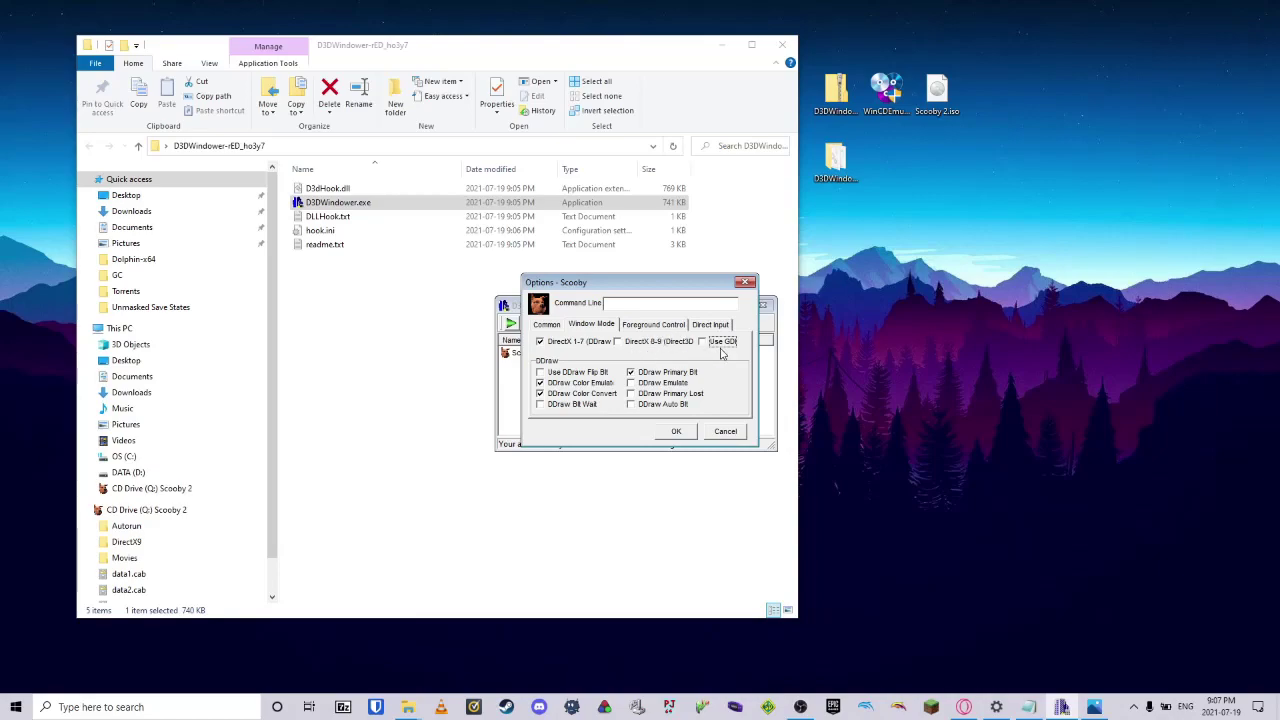
Step: Enable Use Foreground Control with GetActiveWindow and GetForegroundWindow
click(641, 326)
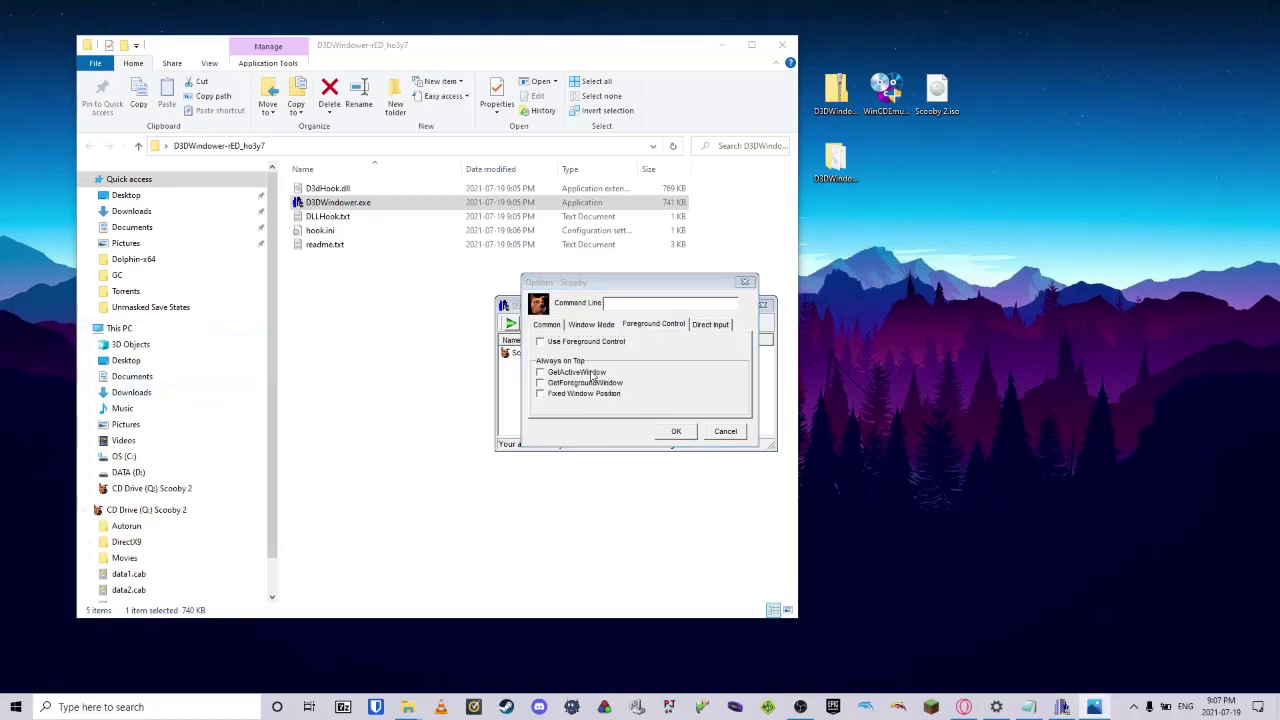
click(571, 344)
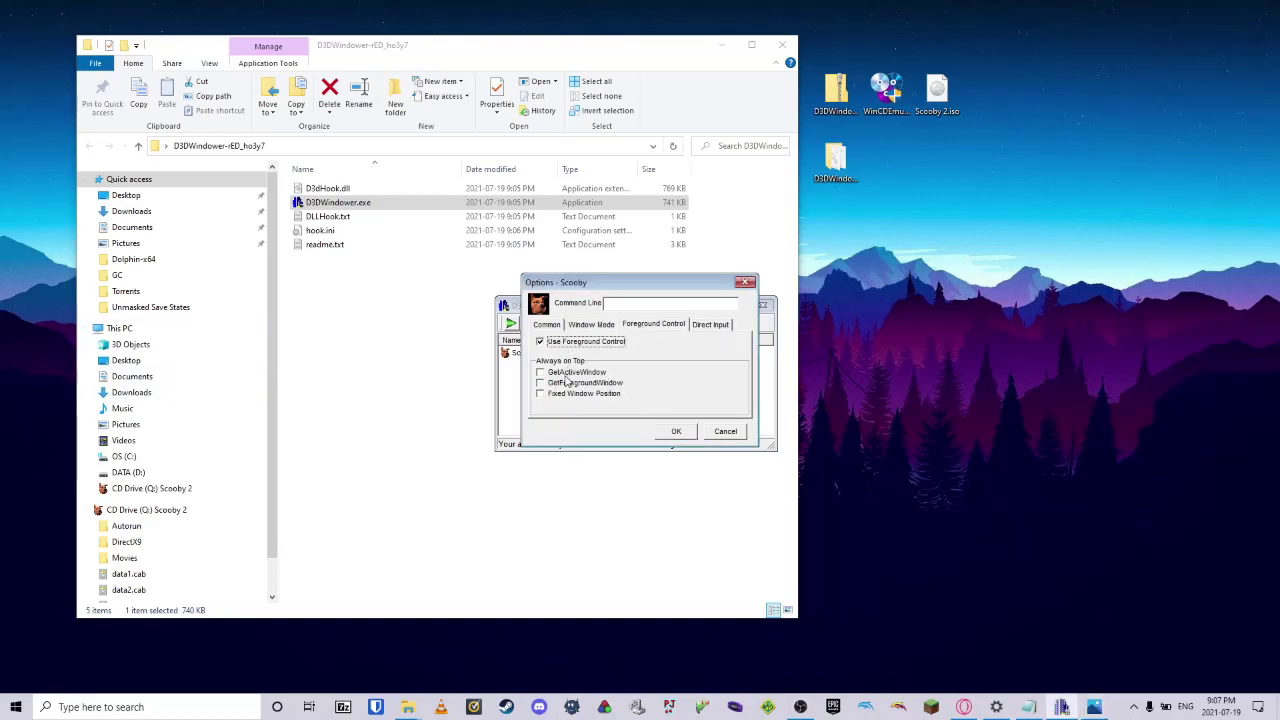
click(568, 372)
click(583, 384)
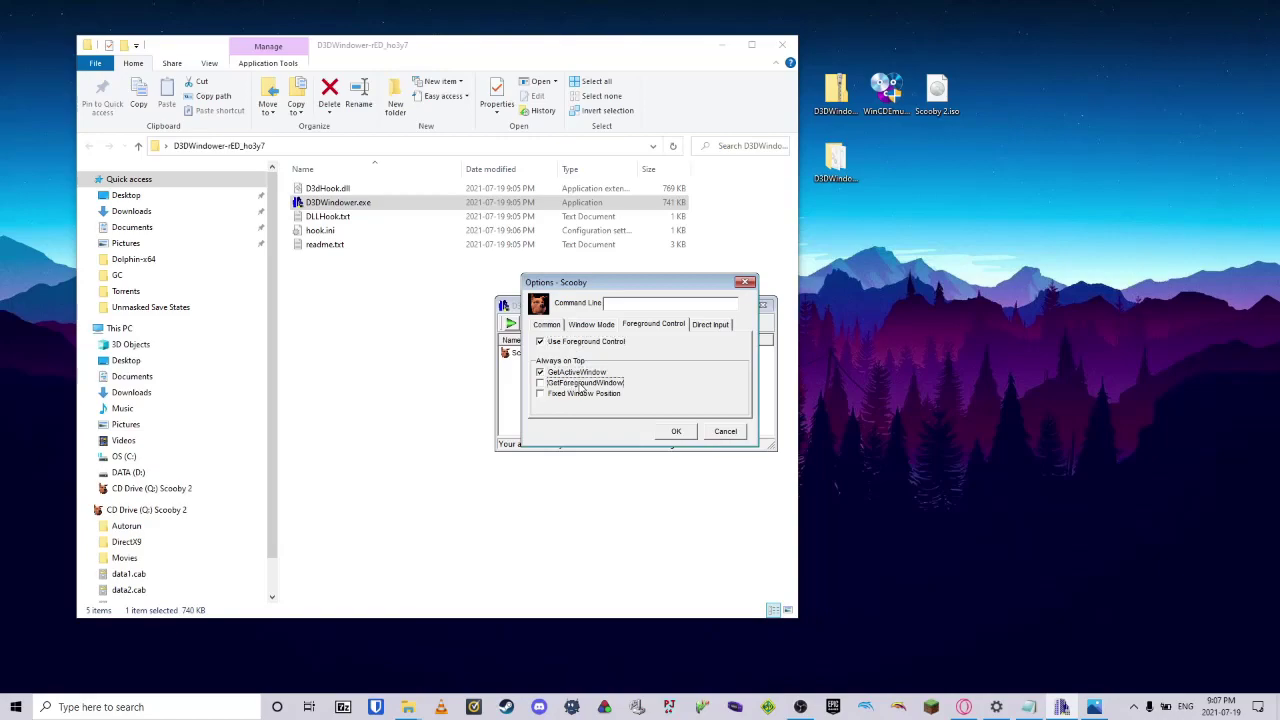
Step: Enable Use Direct Input with Cursor Clip, SetCursorPos and GetCursorPos, and save the options
click(725, 330)
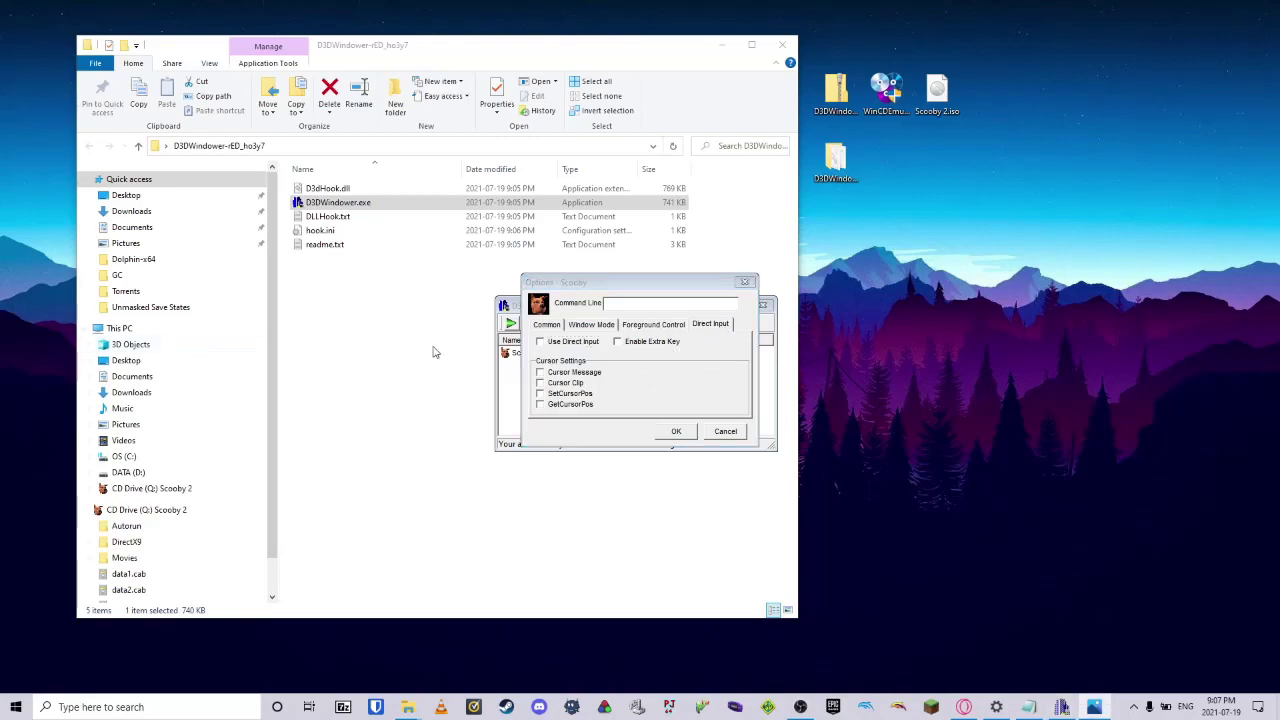
click(543, 343)
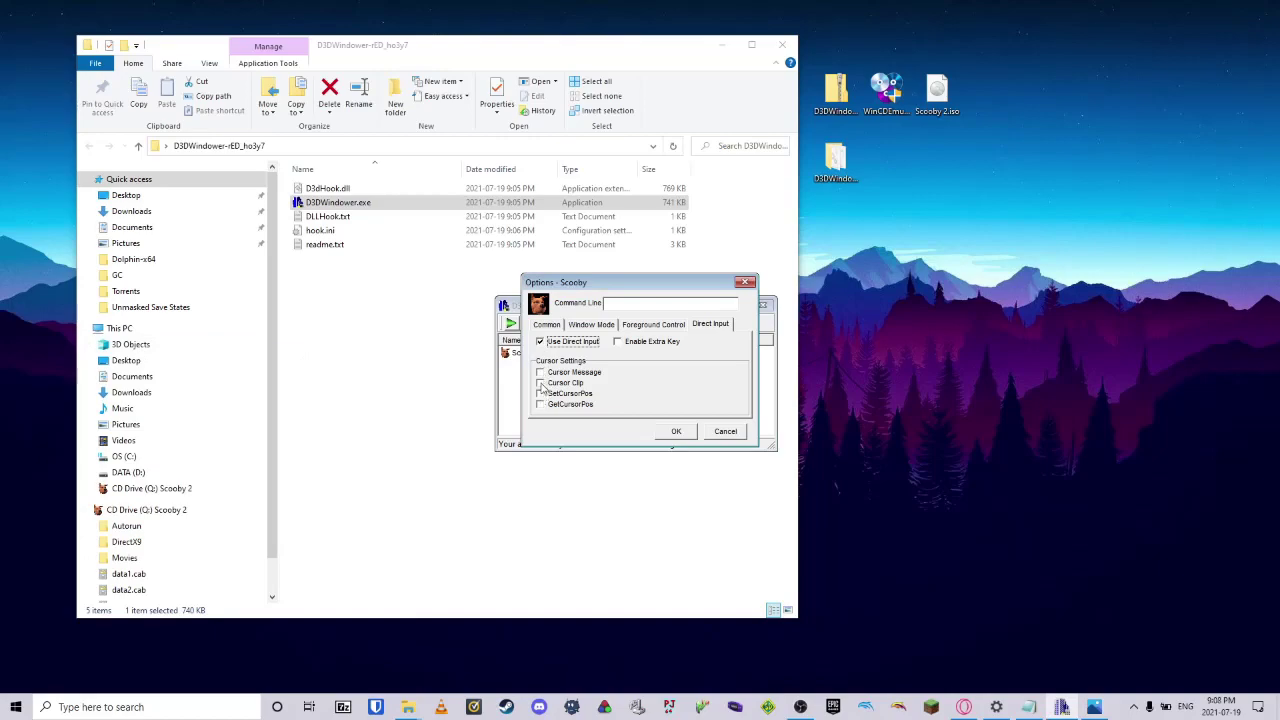
click(540, 384)
click(540, 394)
click(540, 405)
click(677, 432)
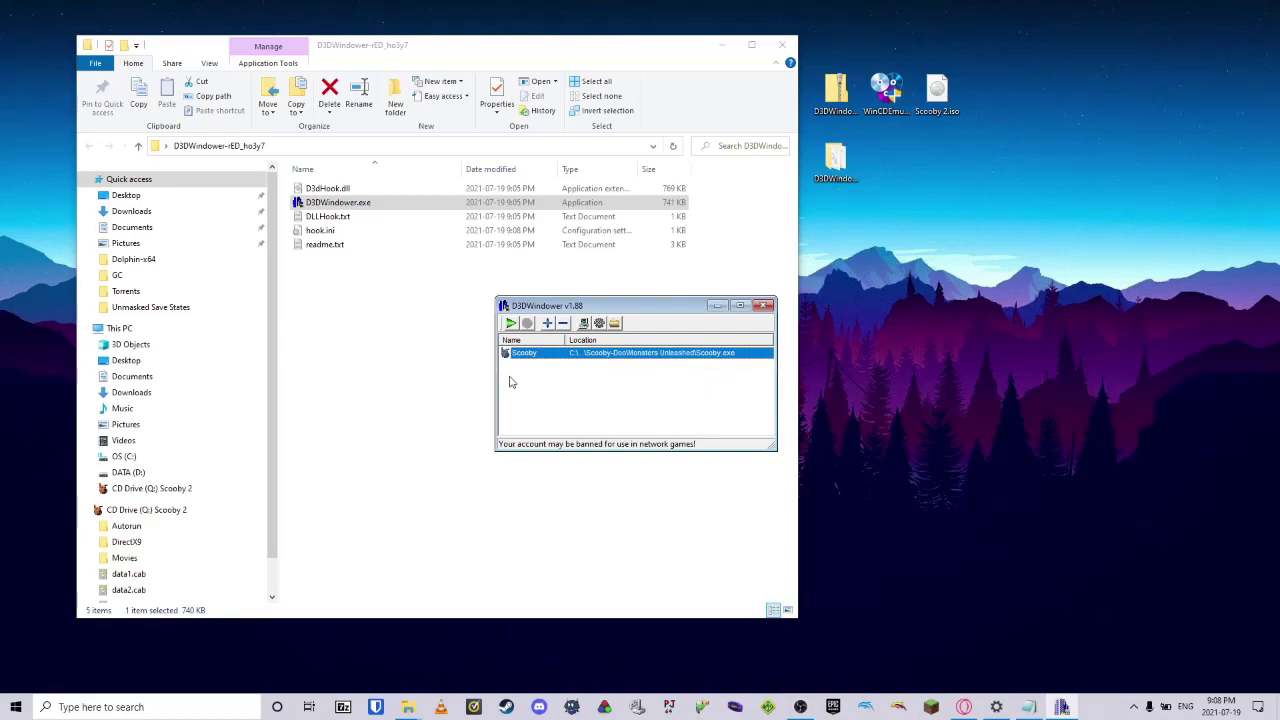
Step: Launch Scooby windowed, skip the opening cutscene, confirm returning to Mystery, Inc., then switch to D3DWindower
double_click(557, 358)
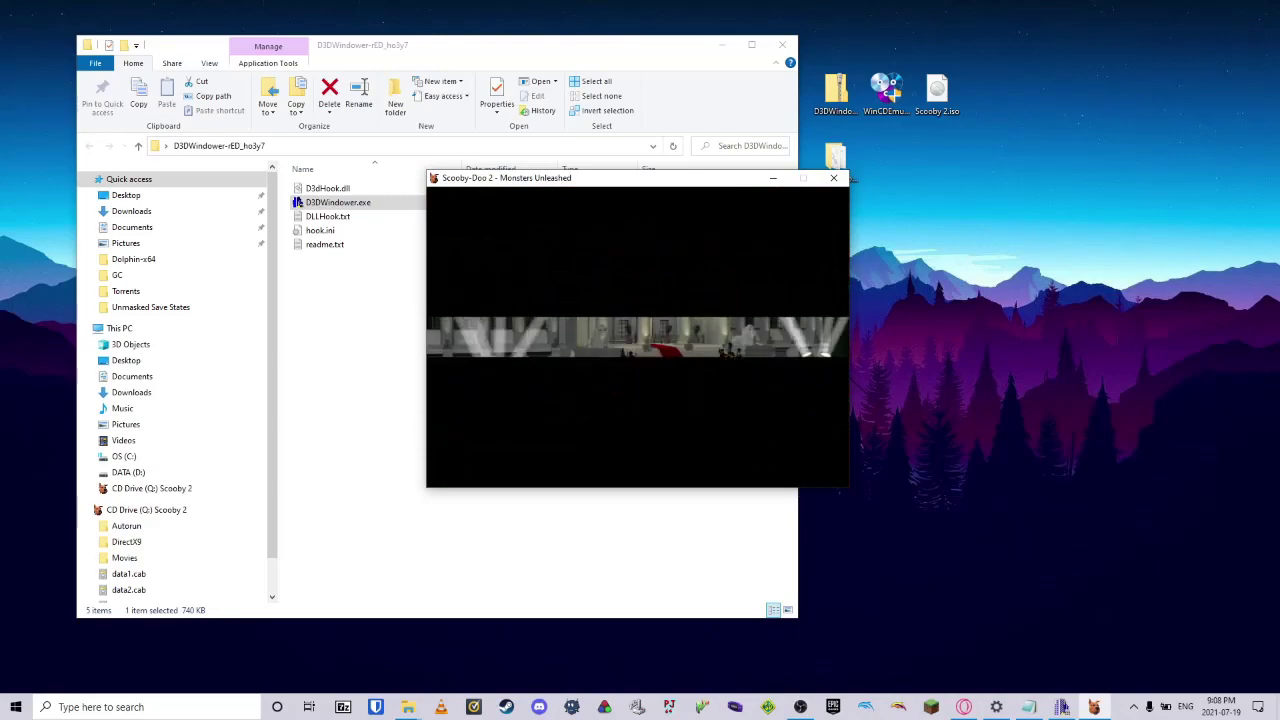
key(Escape)
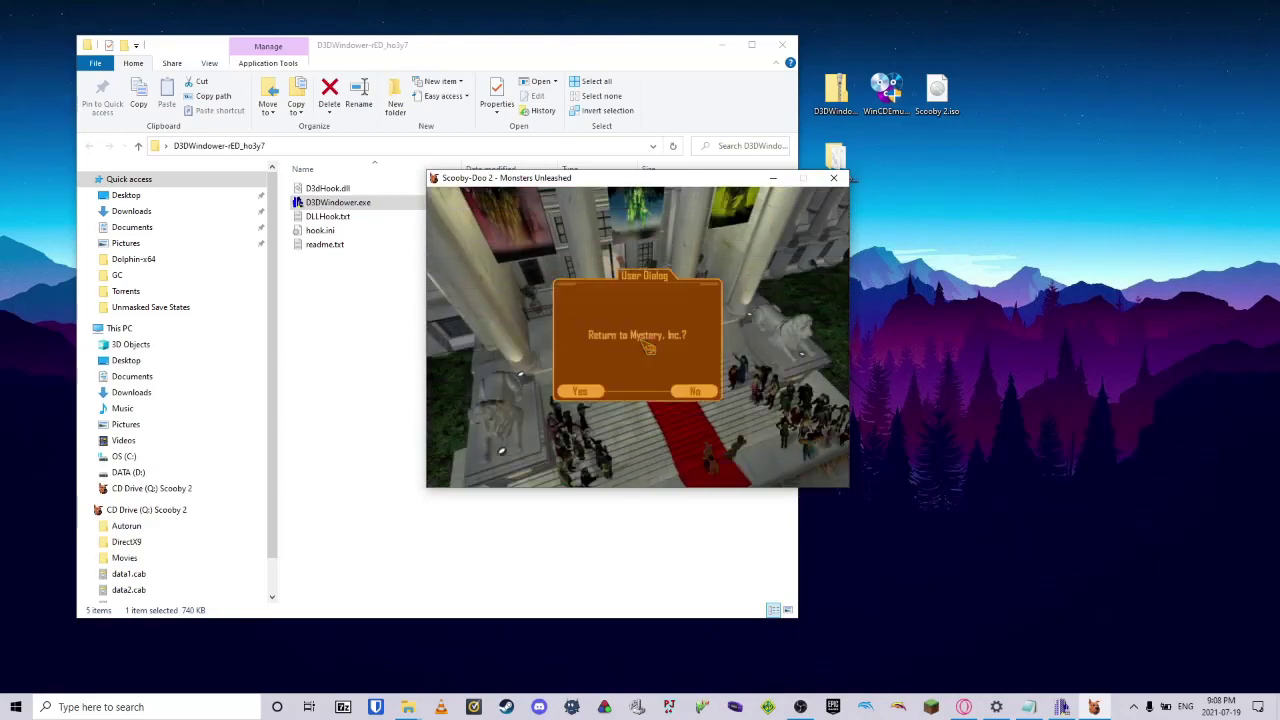
click(590, 390)
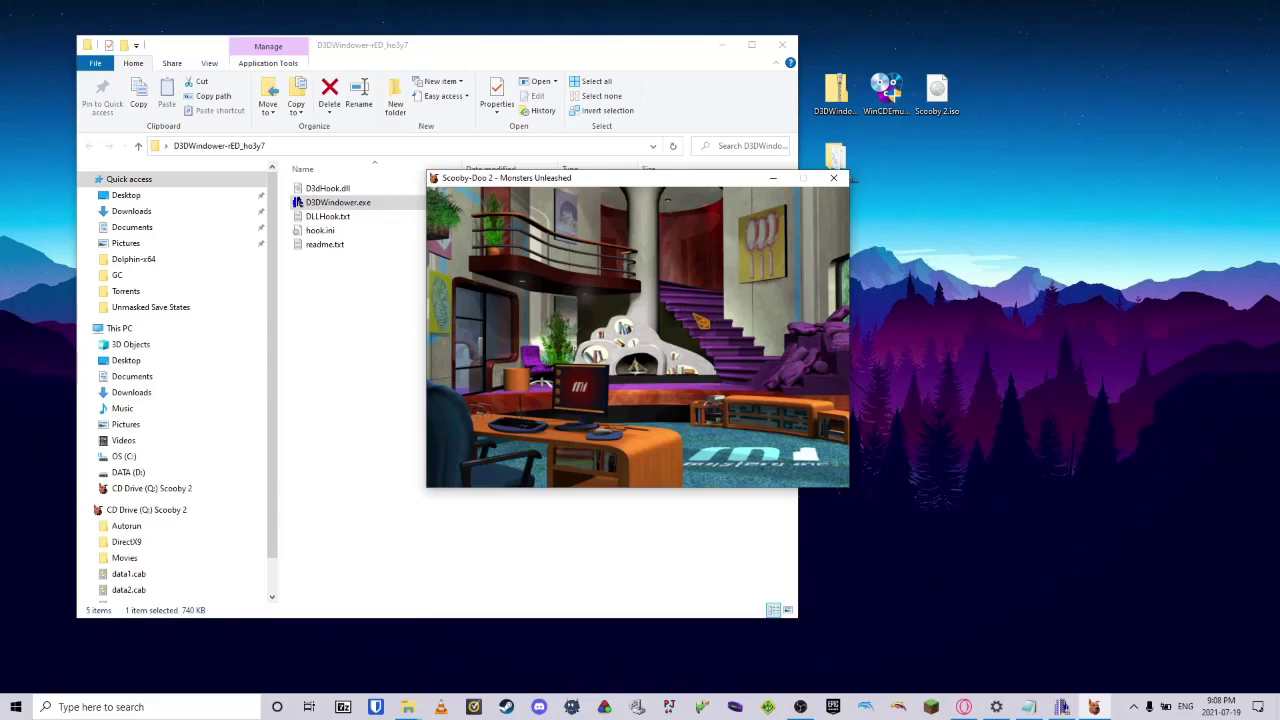
key(alt+Tab)
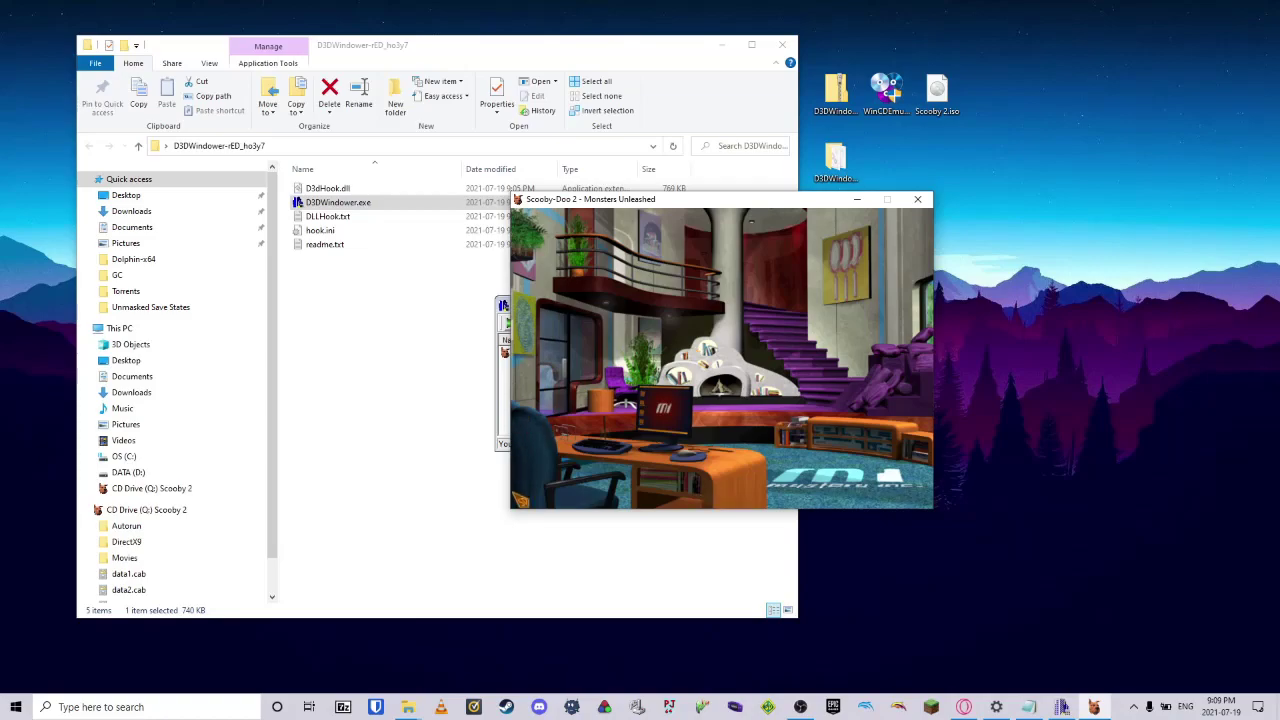
Step: Switch back to the Scooby-Doo 2 game window and close it
key(alt+Tab)
key(alt+Tab)
key(alt+Tab)
key(alt+Tab)
key(alt+Tab)
key(alt+Tab)
key(alt+Tab)
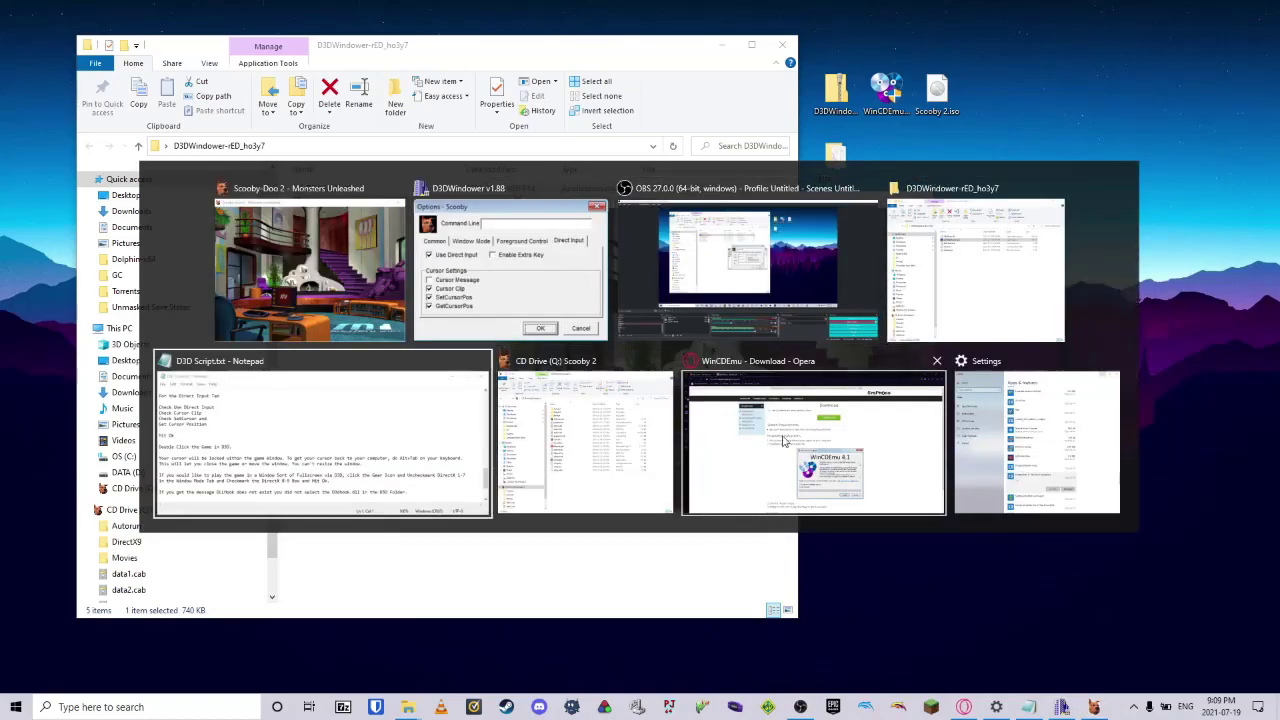
key(alt+Tab)
key(alt+Tab)
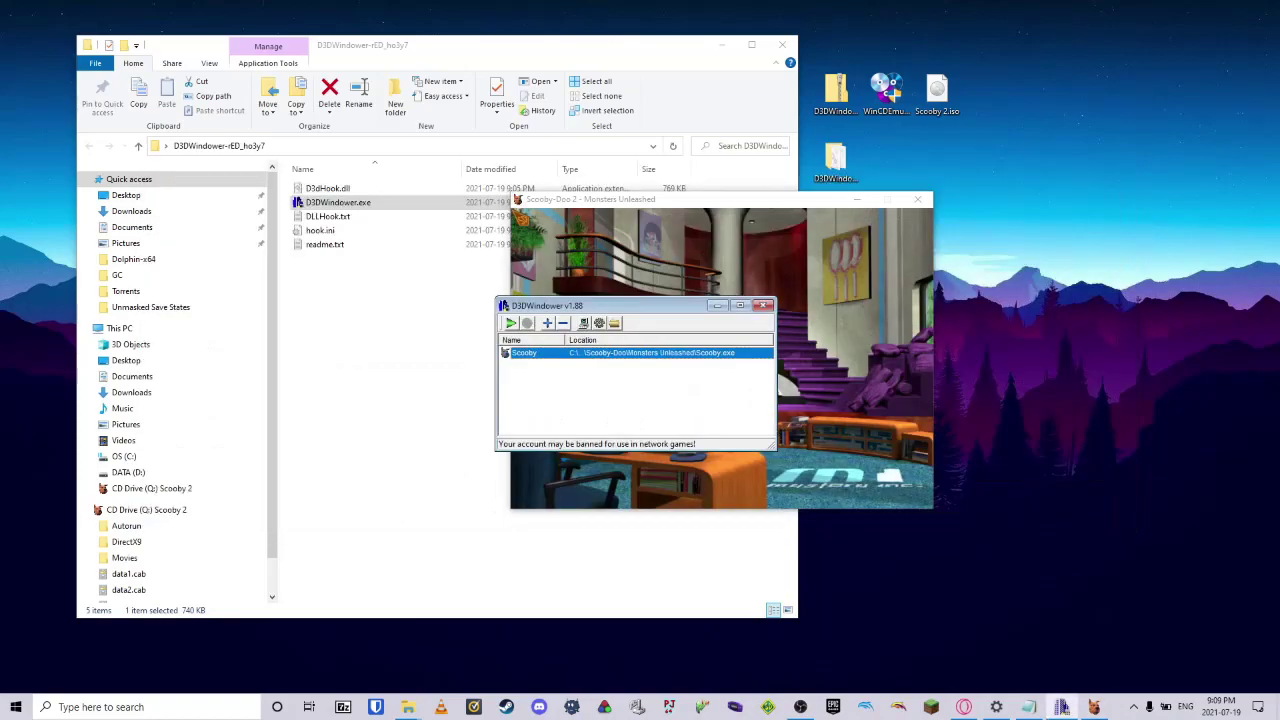
key(alt+Tab)
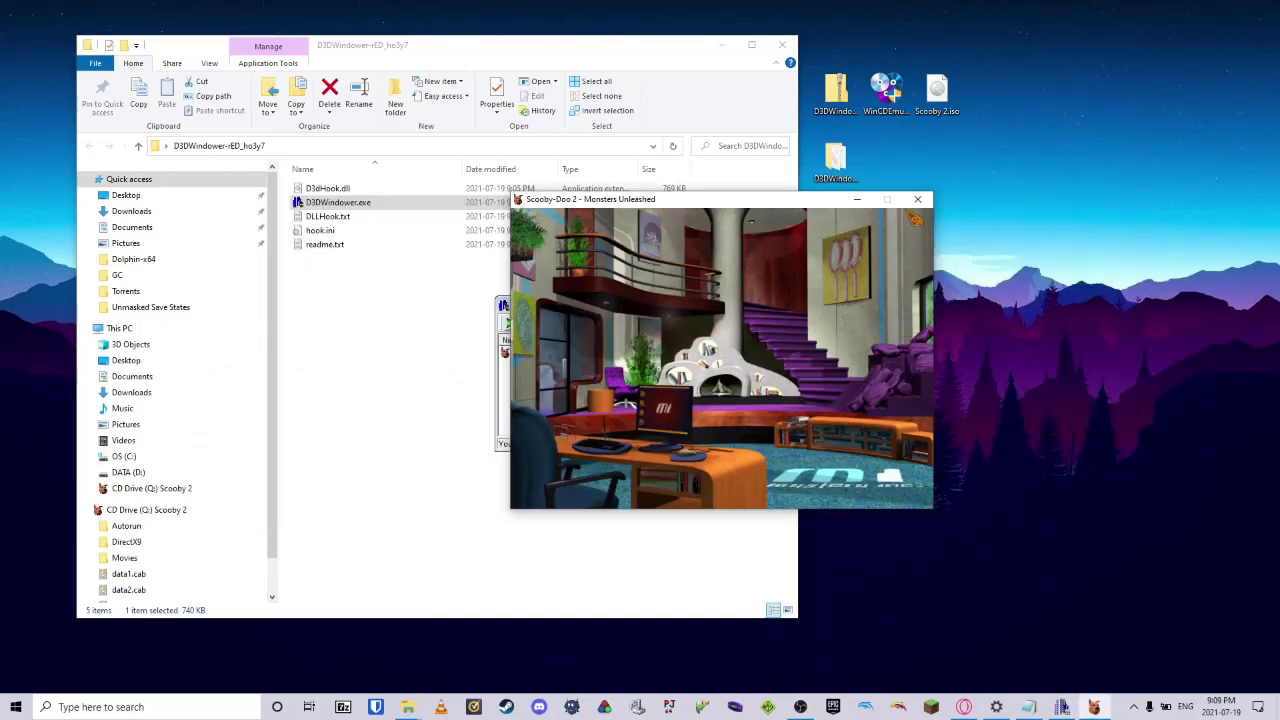
click(912, 201)
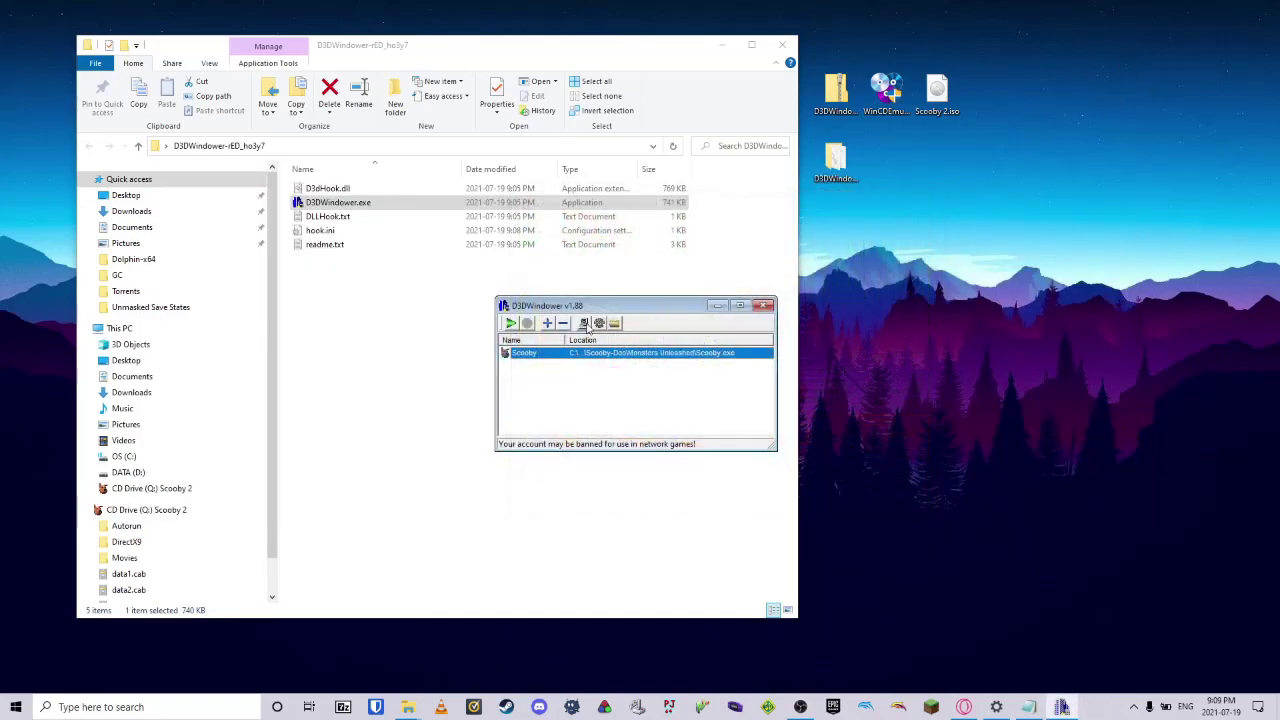
Step: In Scooby's Window Mode options, replace DirectX 1-7 with DirectX 8-9 rendering and save
right_click(610, 355)
click(643, 375)
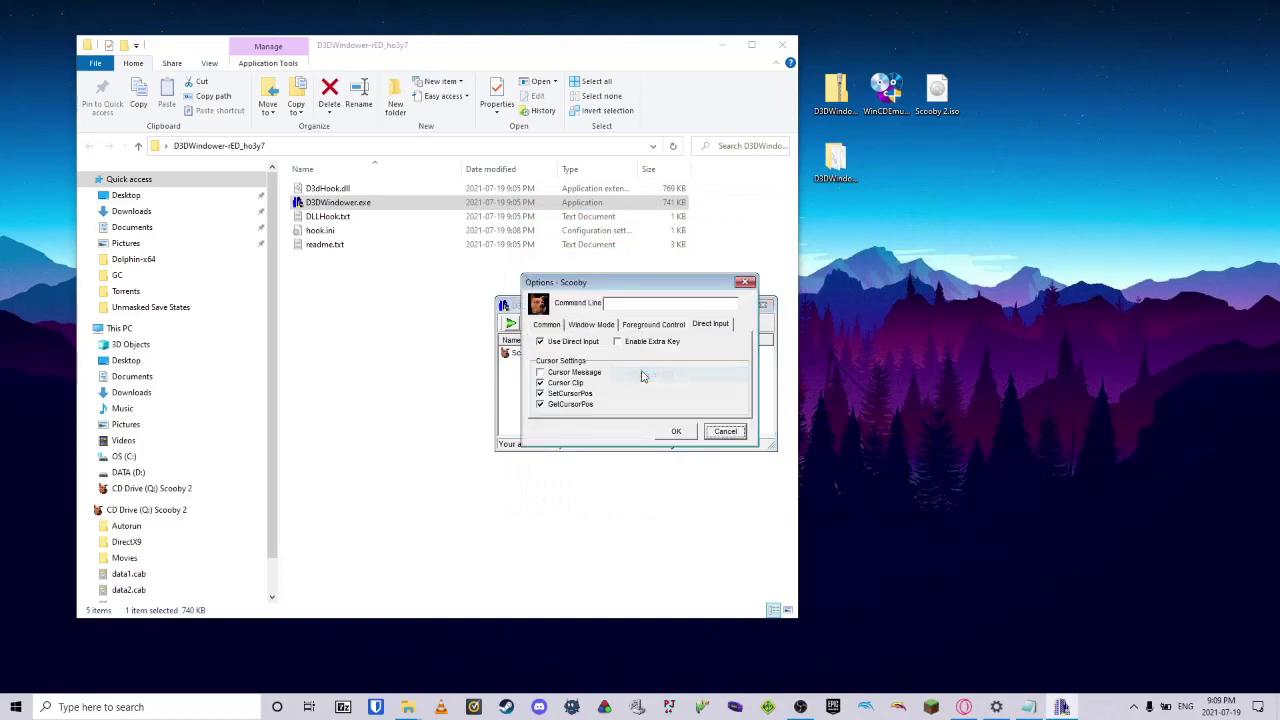
click(595, 328)
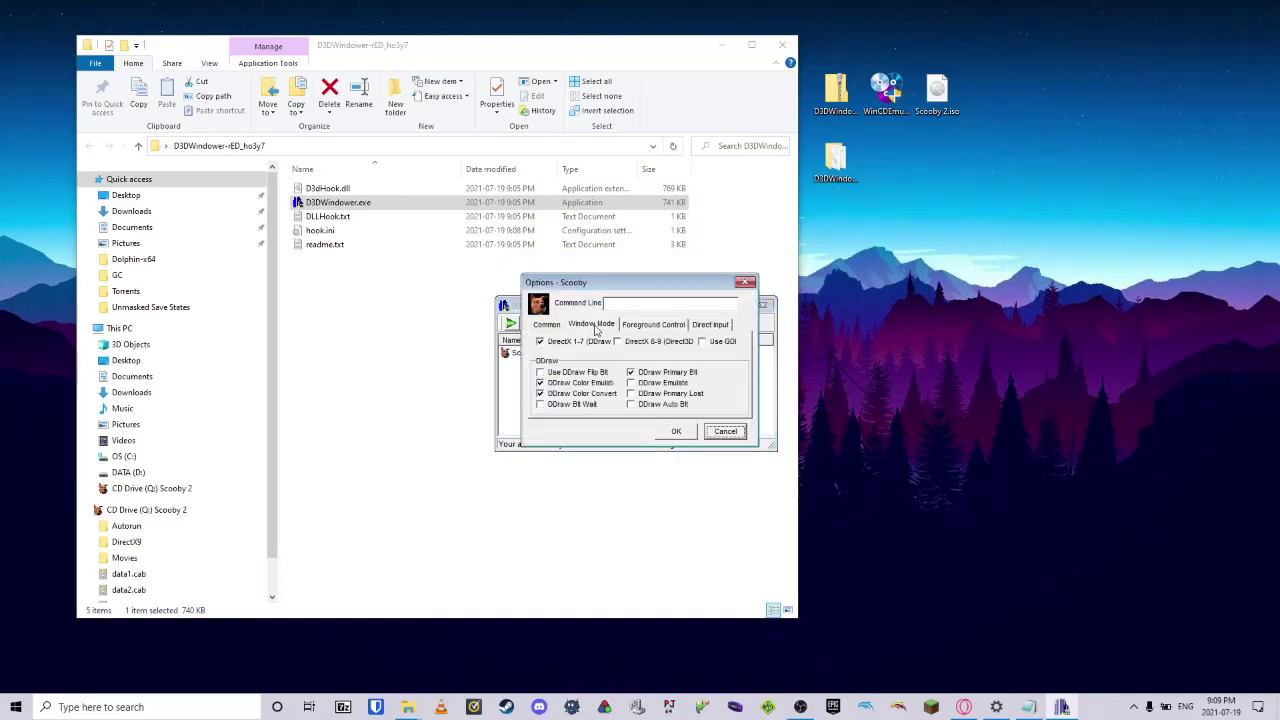
click(541, 344)
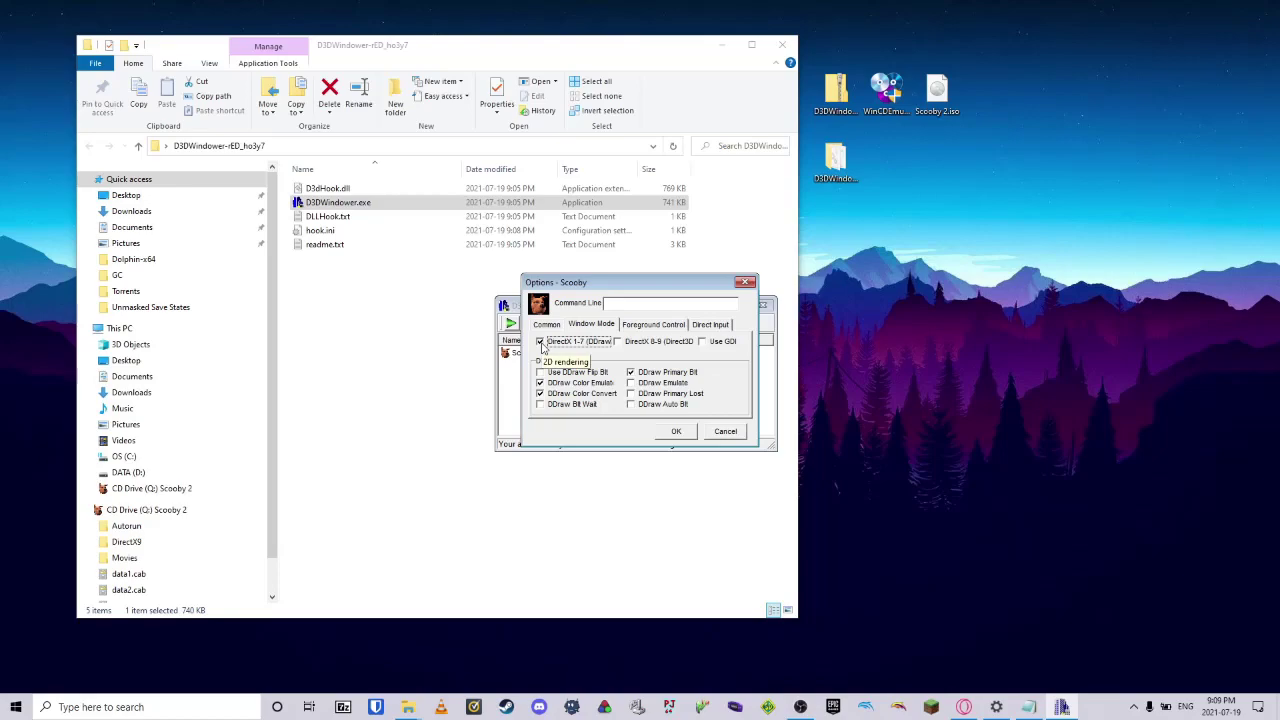
click(541, 344)
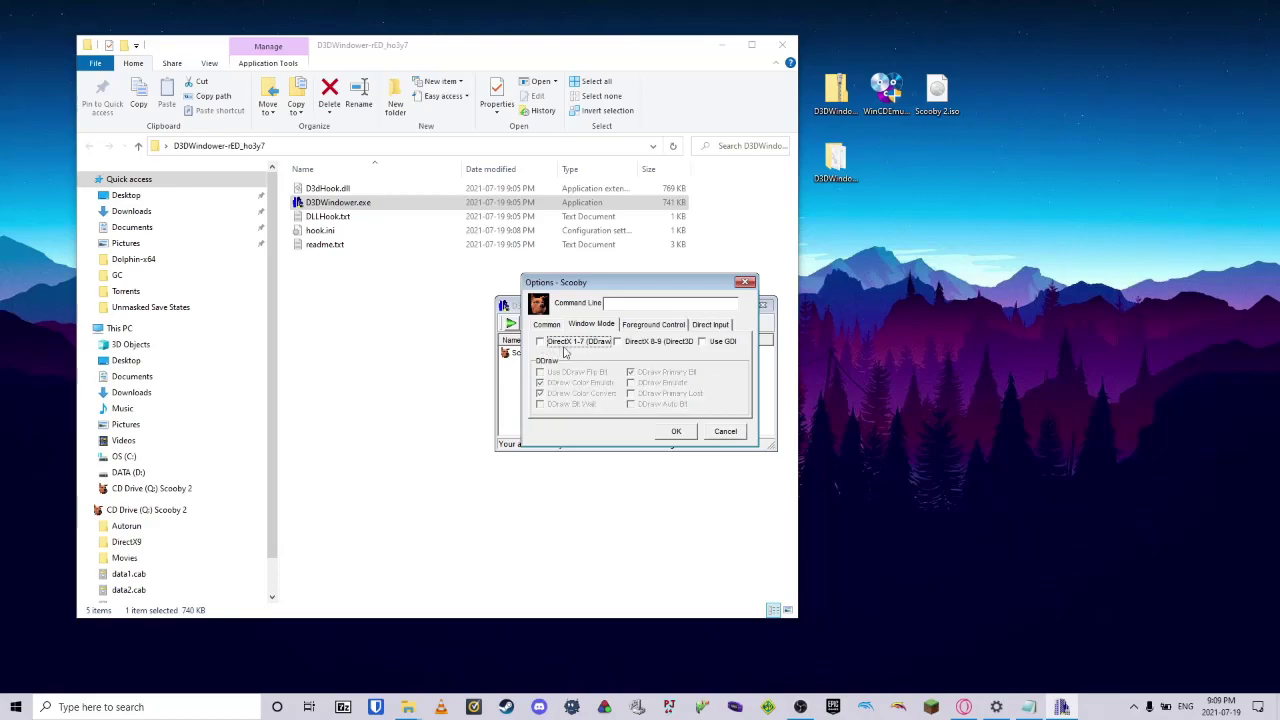
click(617, 345)
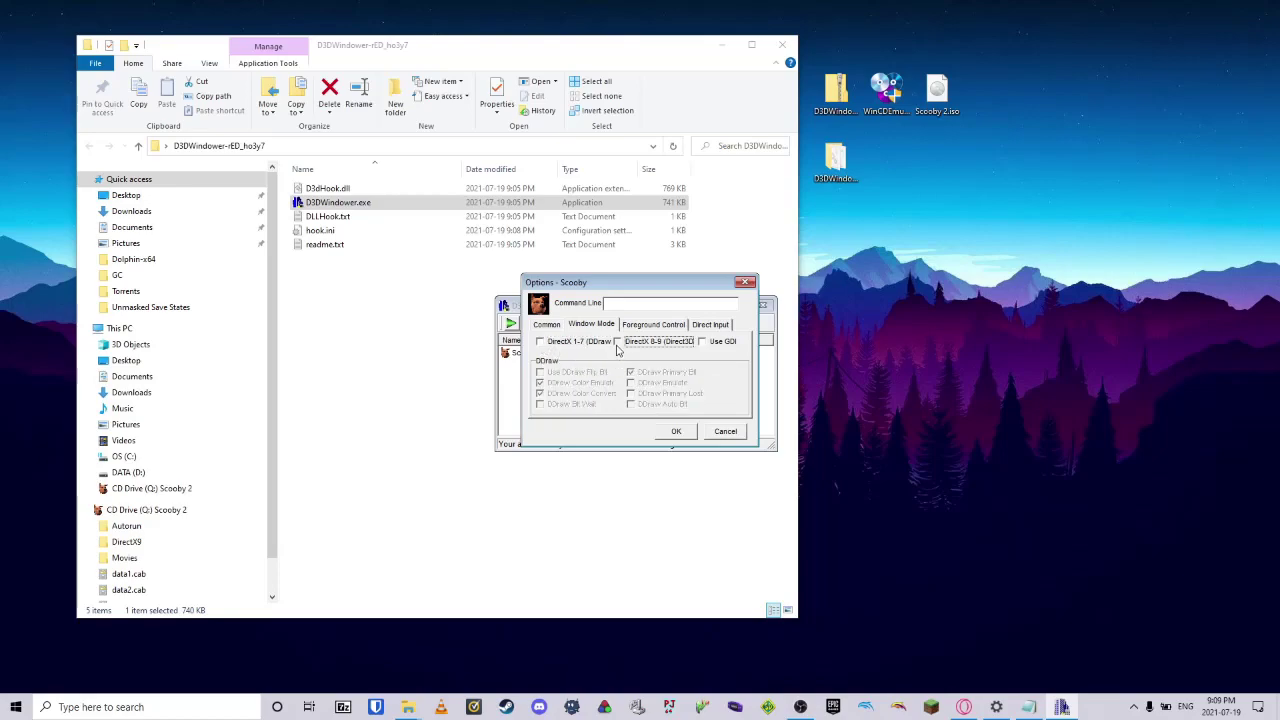
click(676, 431)
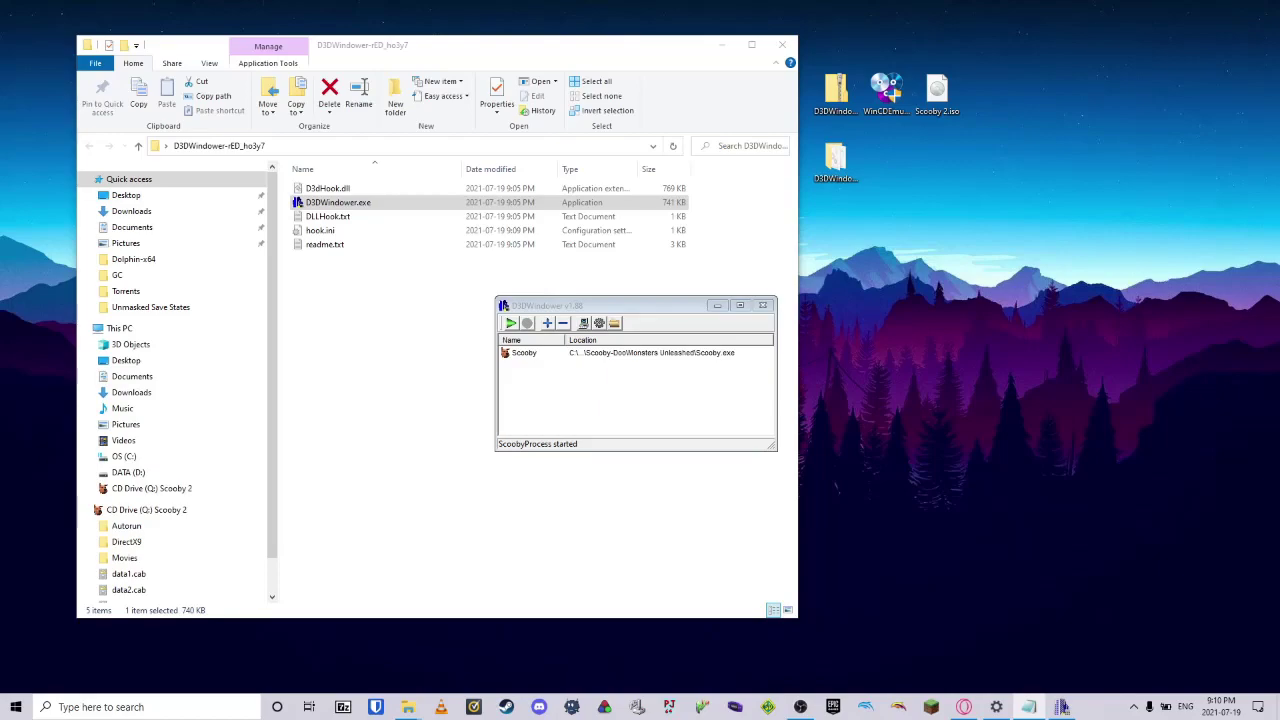
click(635, 311)
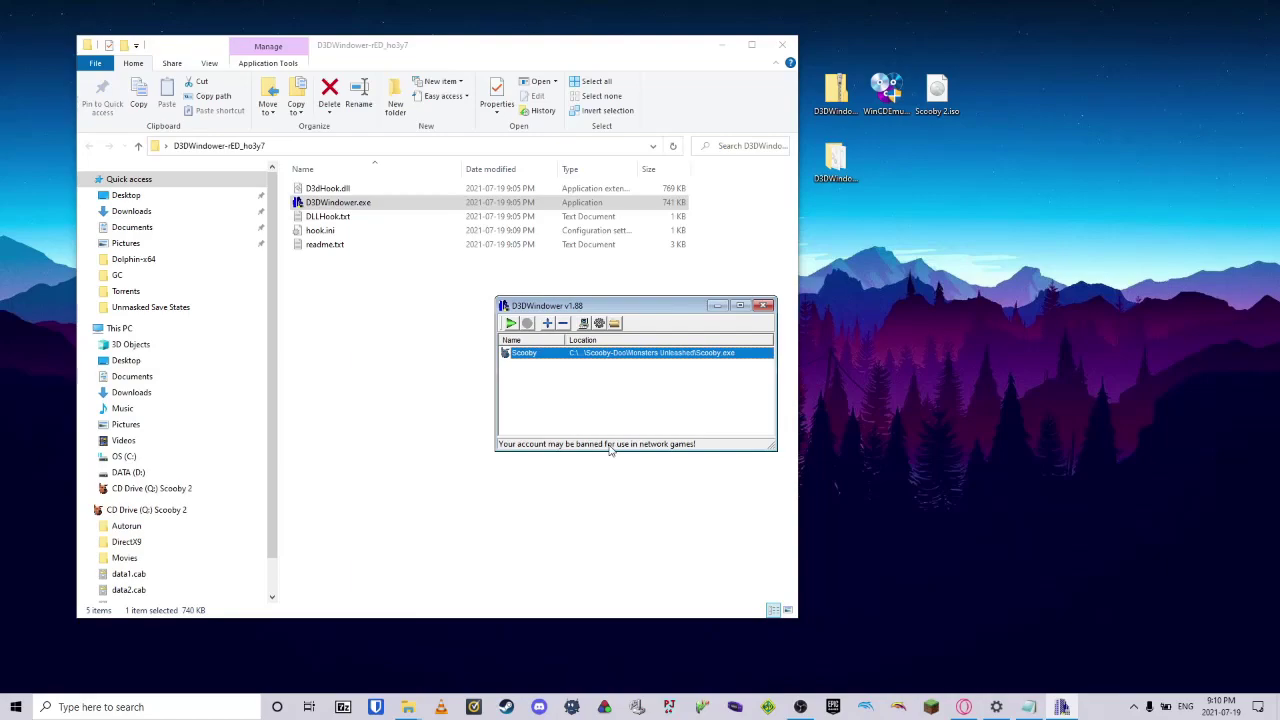
right_click(605, 358)
click(709, 389)
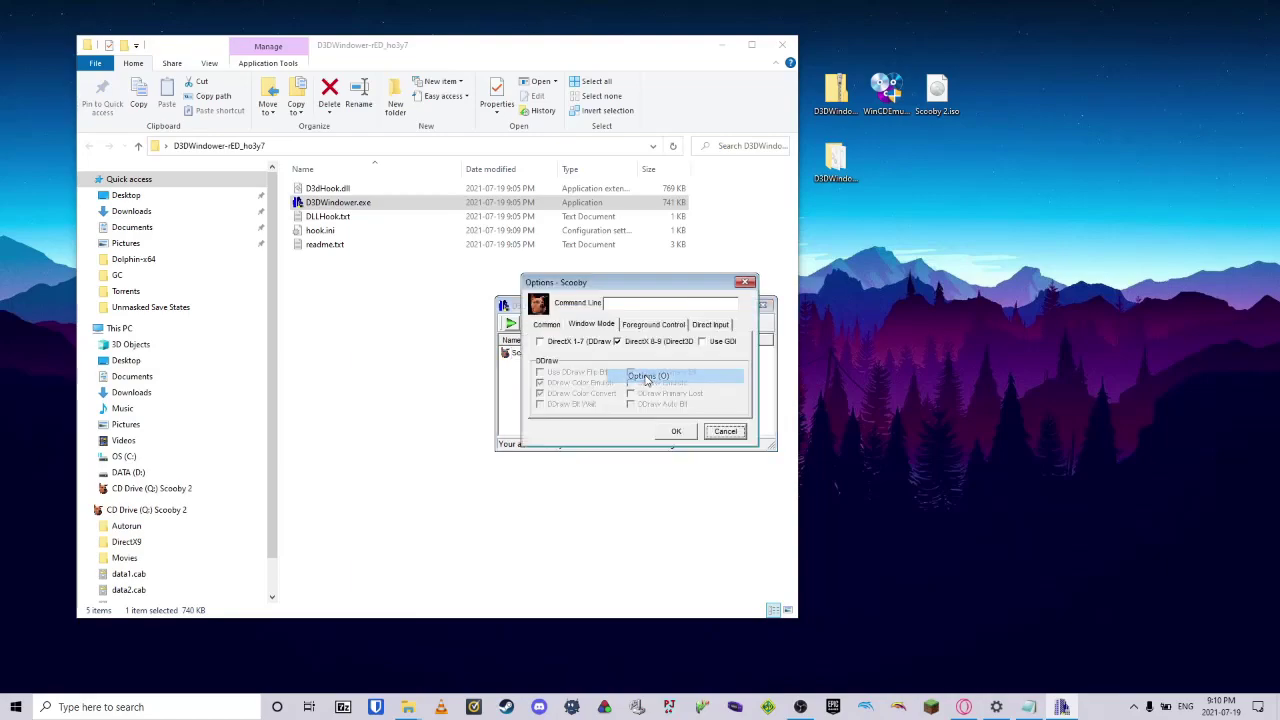
click(552, 326)
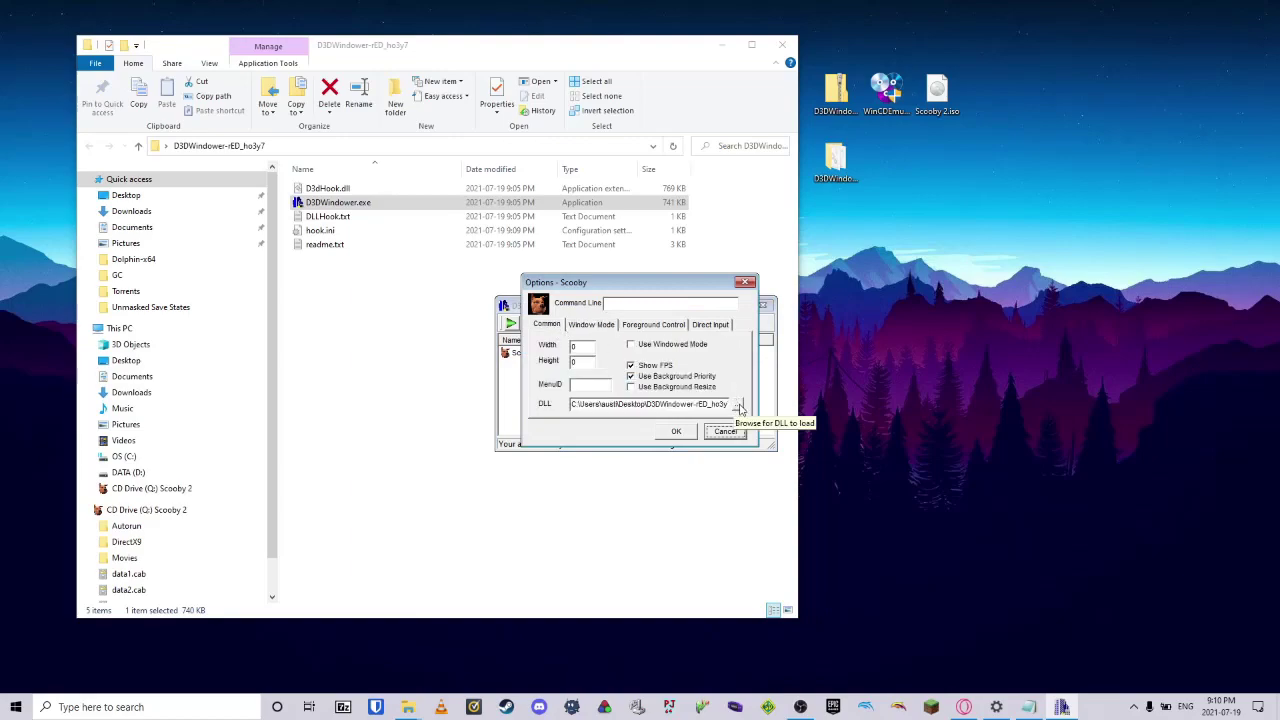
click(721, 432)
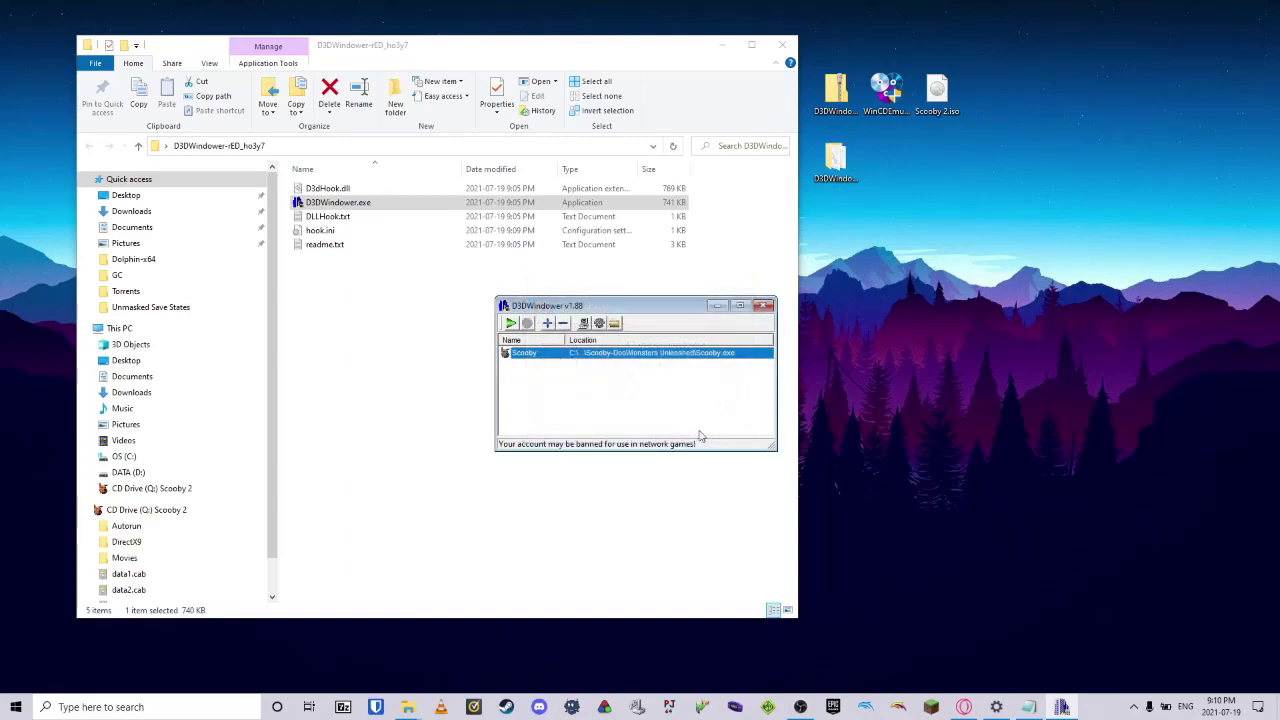